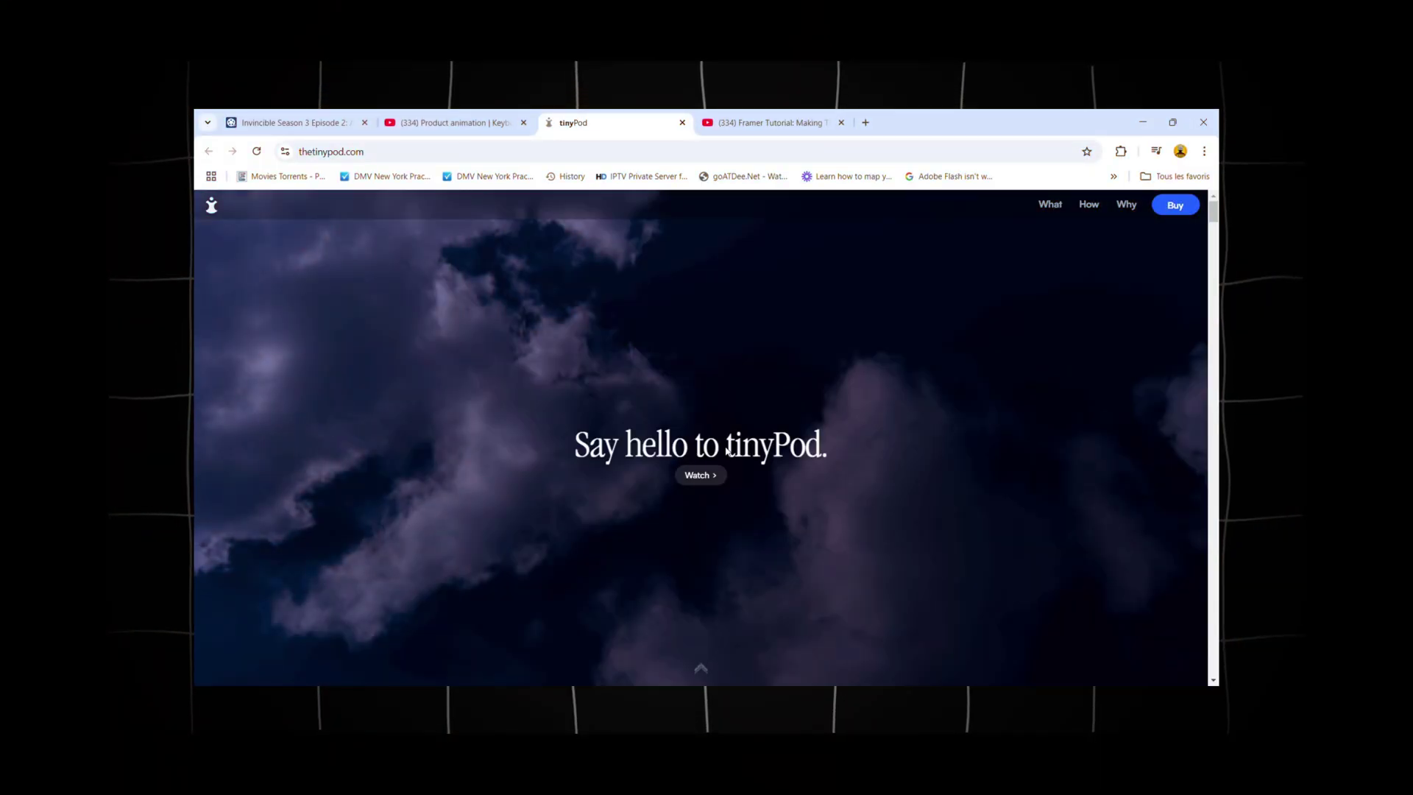
{"action": "scroll", "coordinate": [726, 451], "scroll_direction": "down", "scroll_amount": 5}
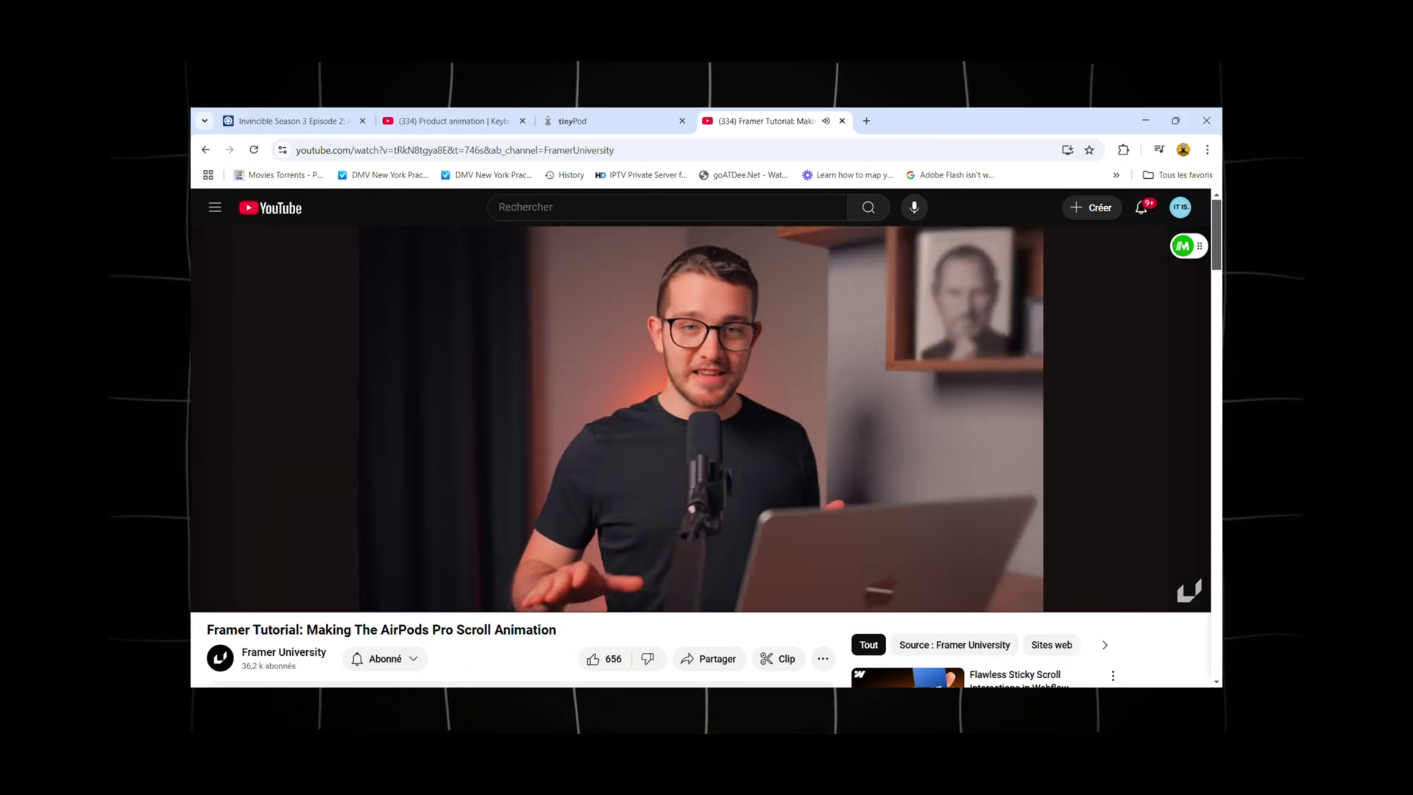
{"action": "left_click", "coordinate": [770, 412]}
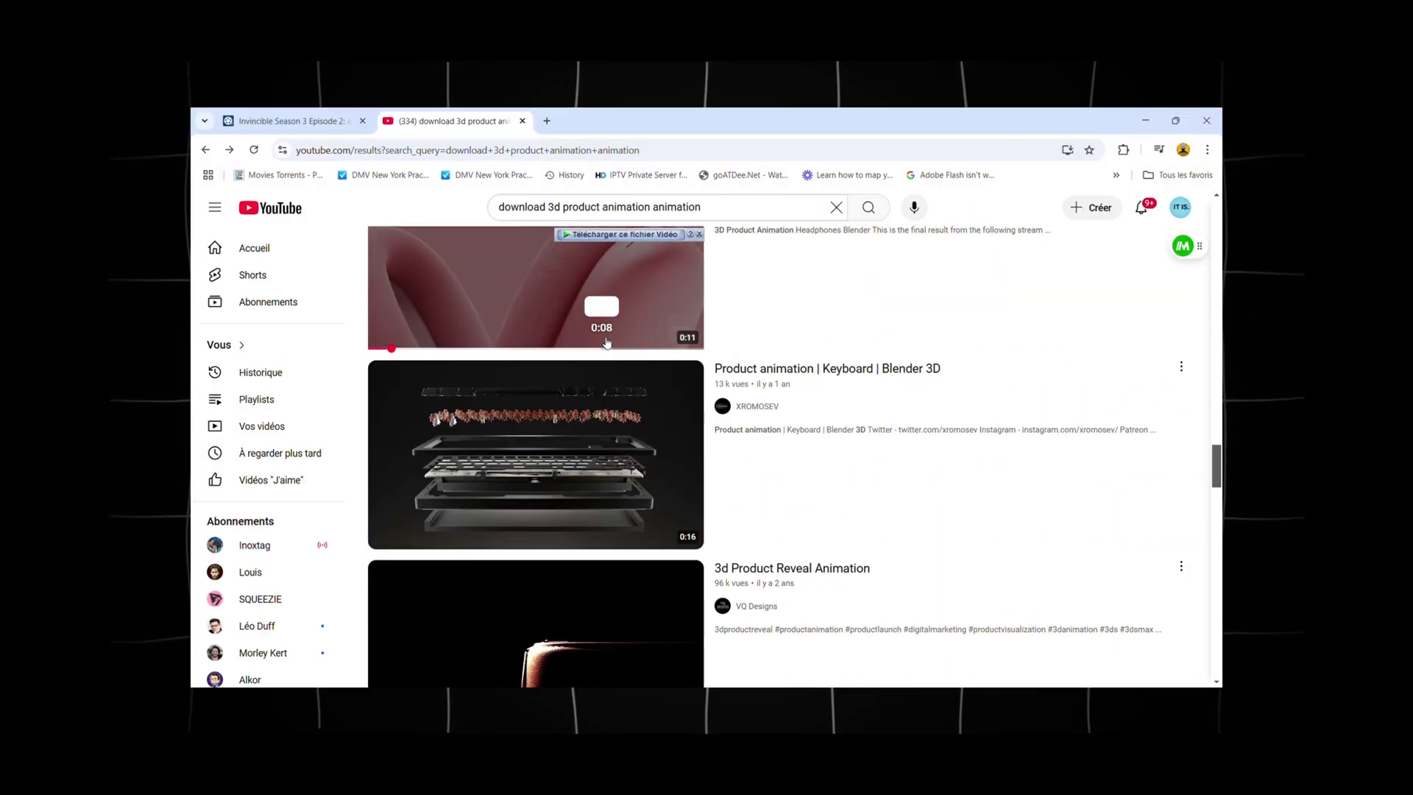
Browse the 3D product animation results and open the video "Product animation | Keyboard | Blender 3D"
{"action": "scroll", "coordinate": [598, 316], "scroll_direction": "up", "scroll_amount": 5}
{"action": "scroll", "coordinate": [580, 278], "scroll_direction": "down", "scroll_amount": 8}
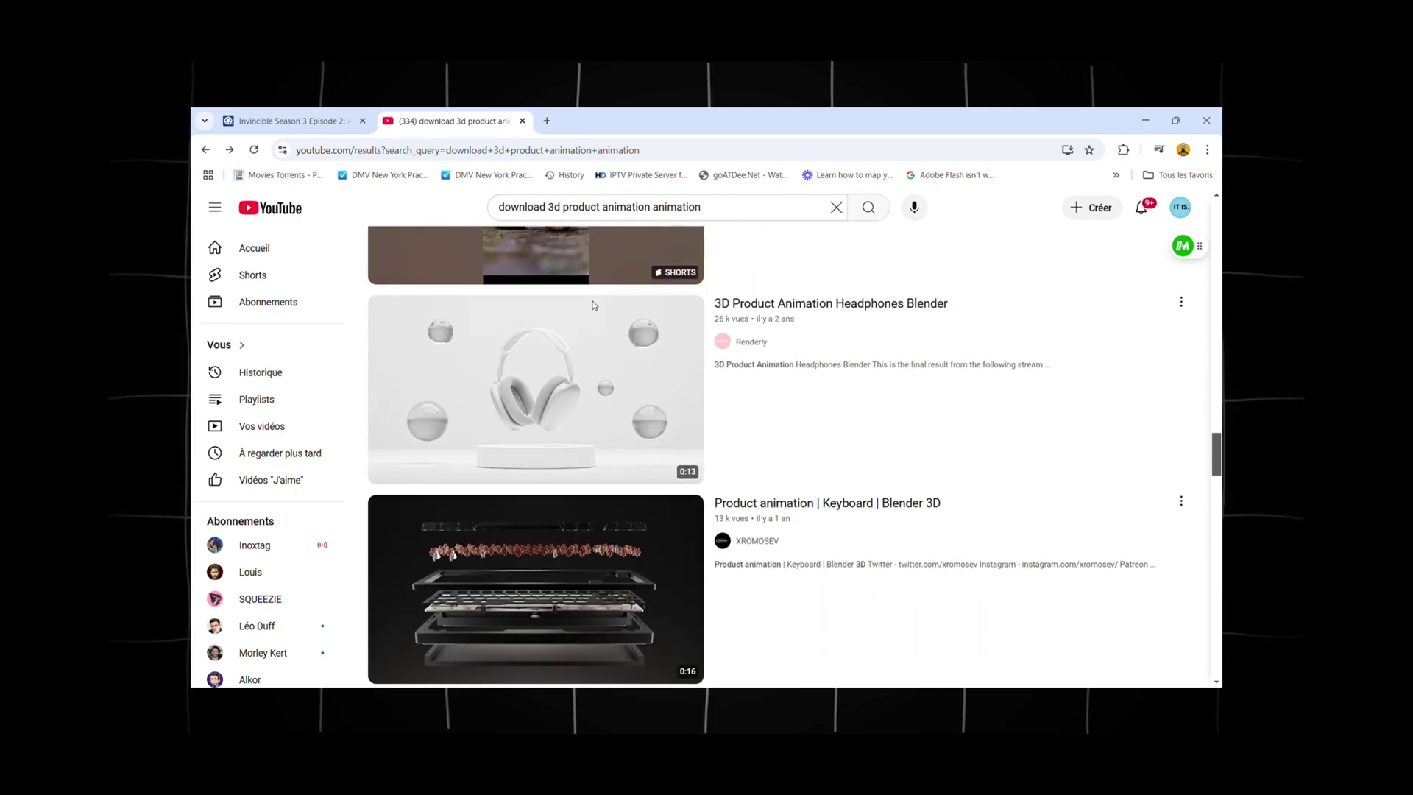
{"action": "scroll", "coordinate": [649, 445], "scroll_direction": "up", "scroll_amount": 3}
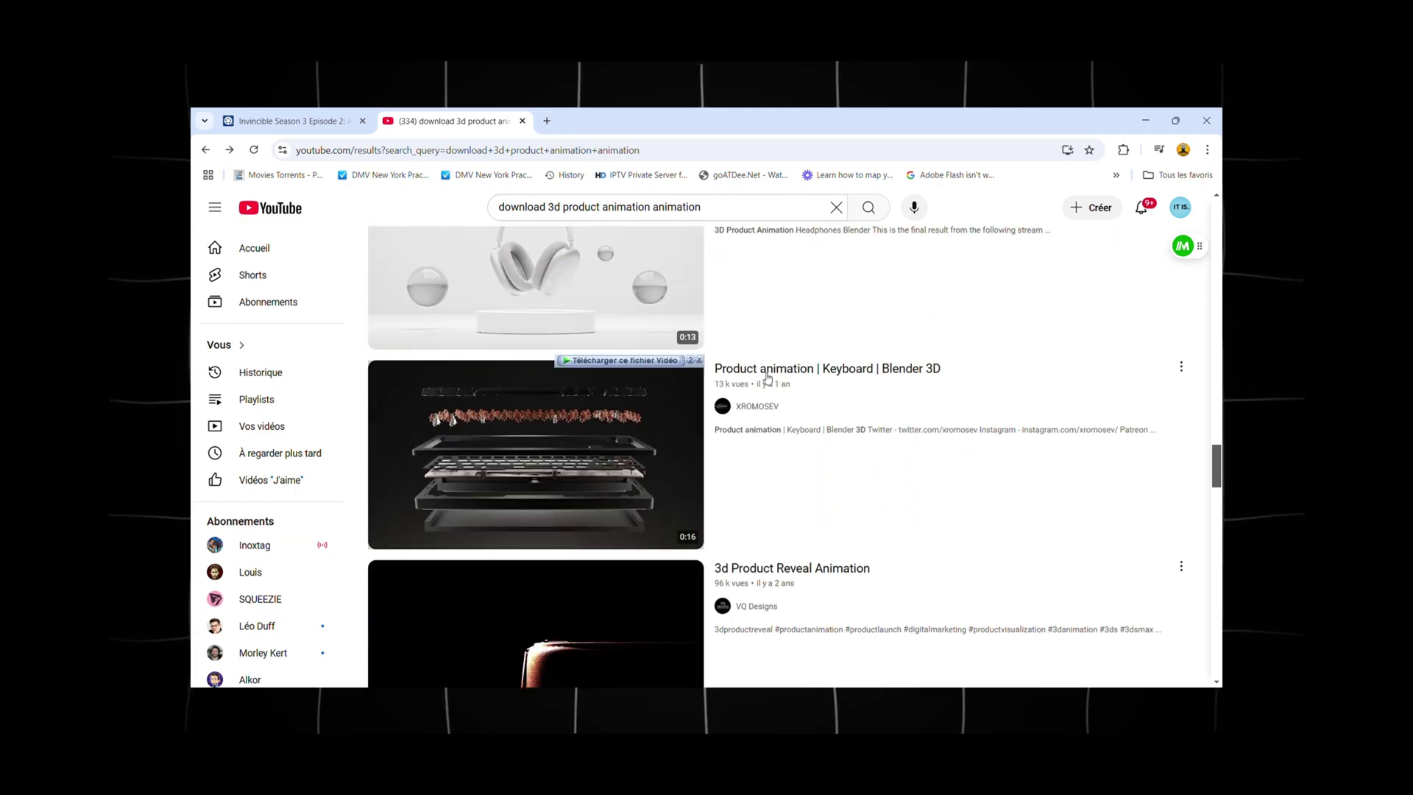
{"action": "left_click", "coordinate": [767, 379]}
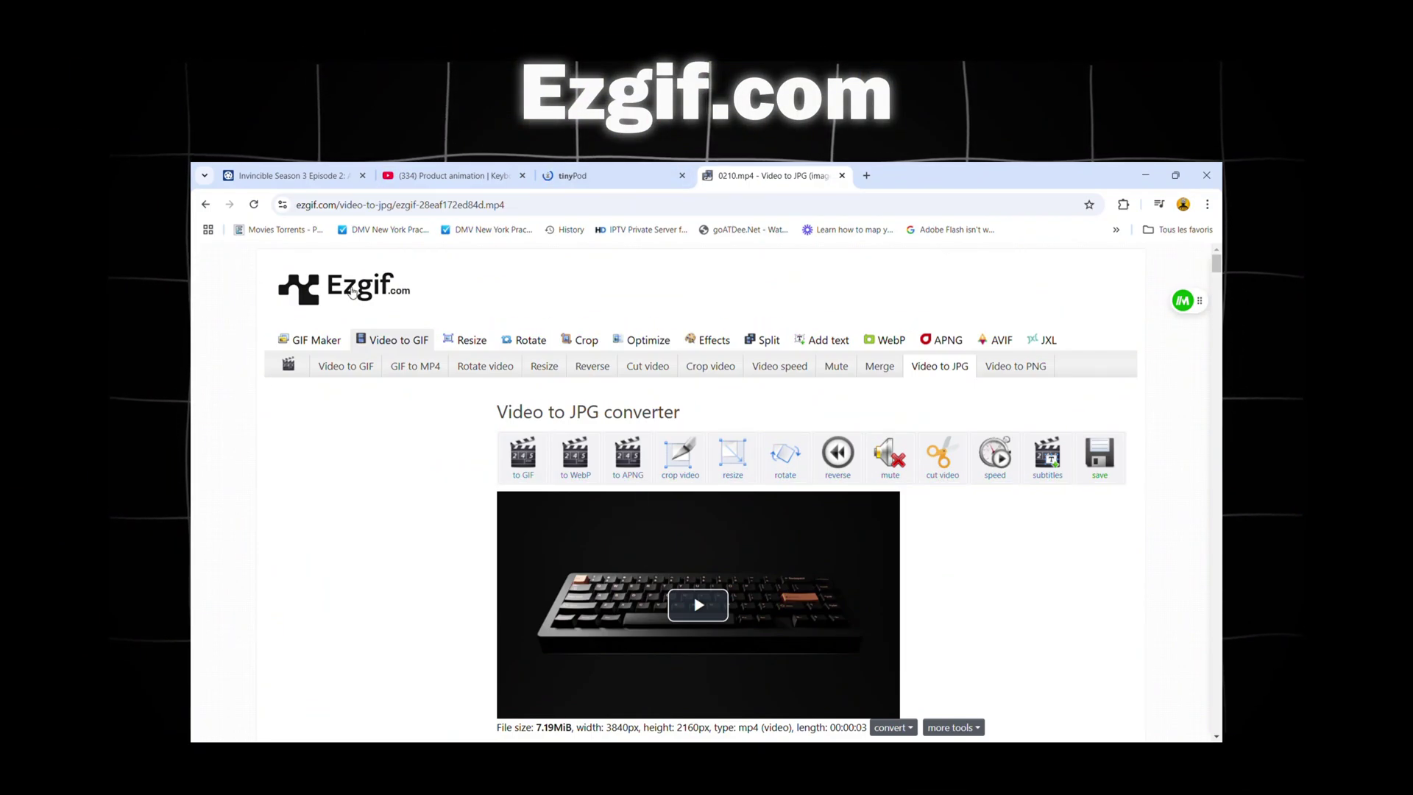
Look through the JPG frames that were extracted from the keyboard video 0210.mp4
{"action": "scroll", "coordinate": [736, 463], "scroll_direction": "down", "scroll_amount": 10}
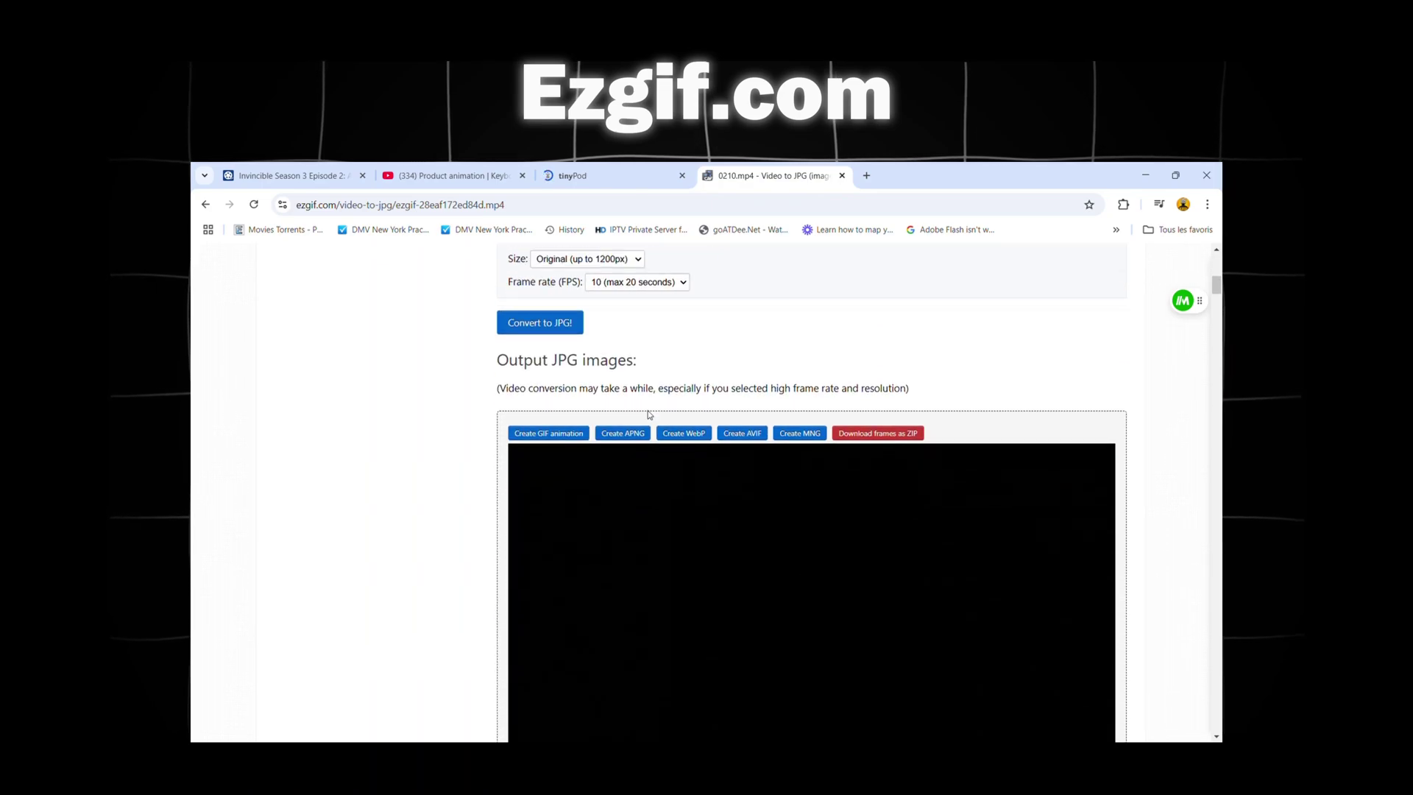
{"action": "scroll", "coordinate": [666, 427], "scroll_direction": "down", "scroll_amount": 5}
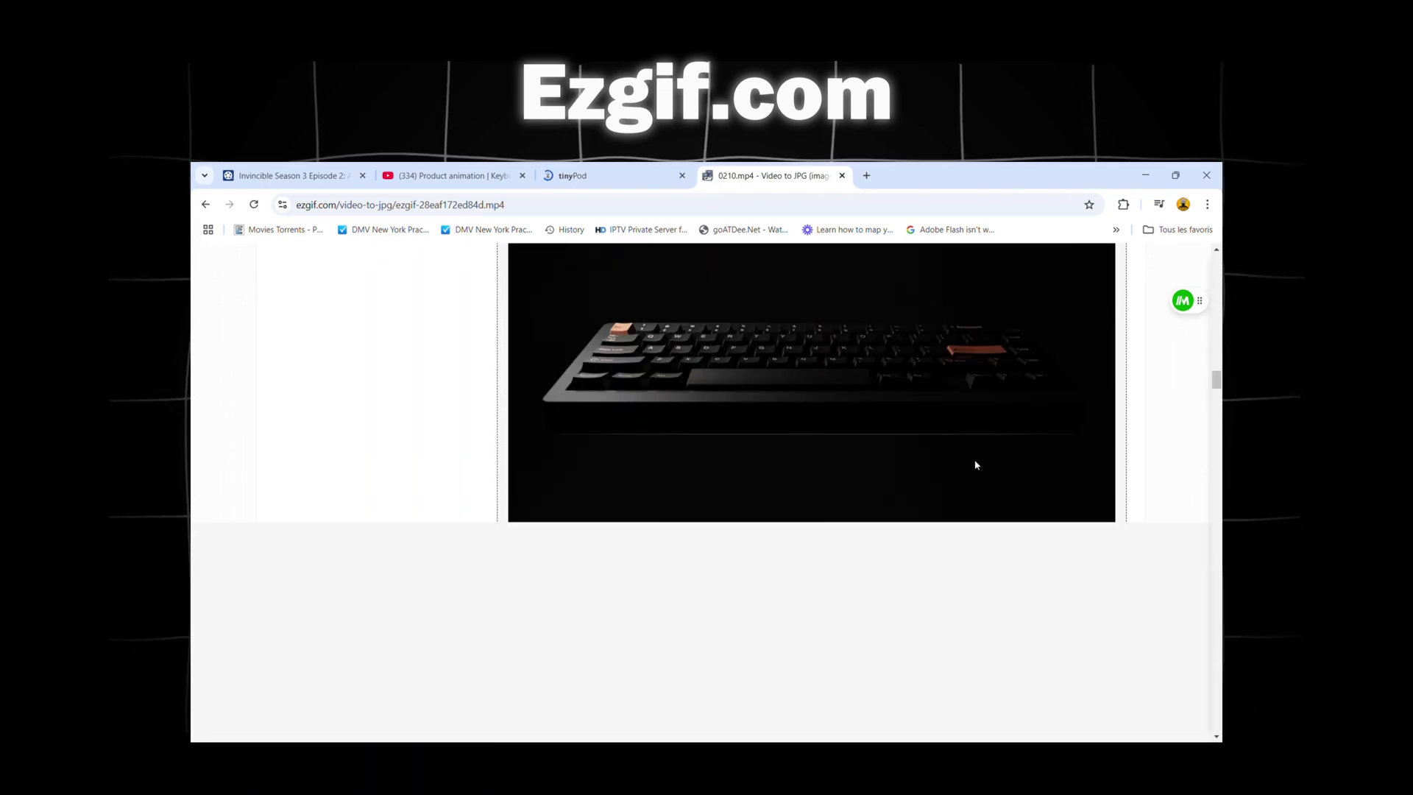
{"action": "scroll", "coordinate": [976, 464], "scroll_direction": "down", "scroll_amount": 5}
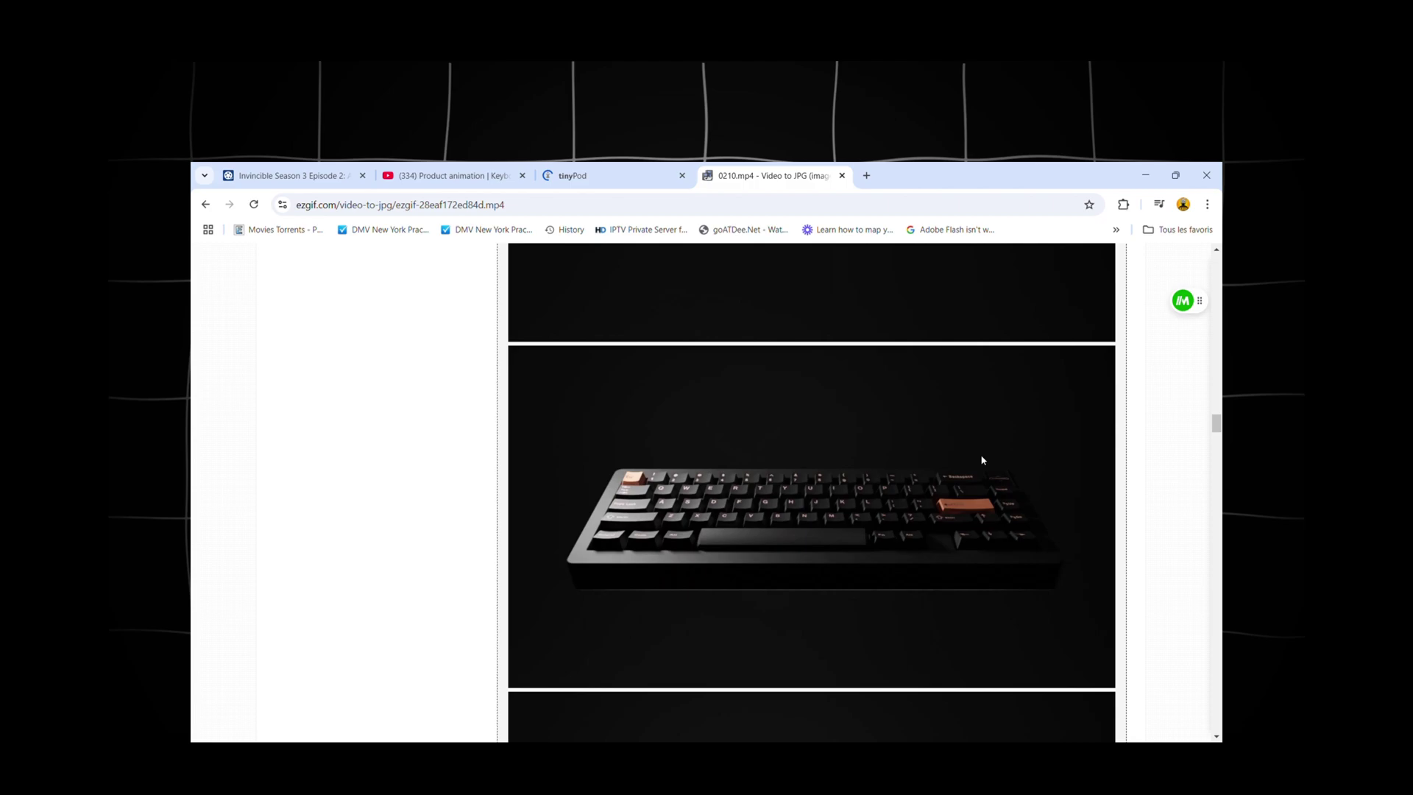
{"action": "scroll", "coordinate": [982, 460], "scroll_direction": "down", "scroll_amount": 5}
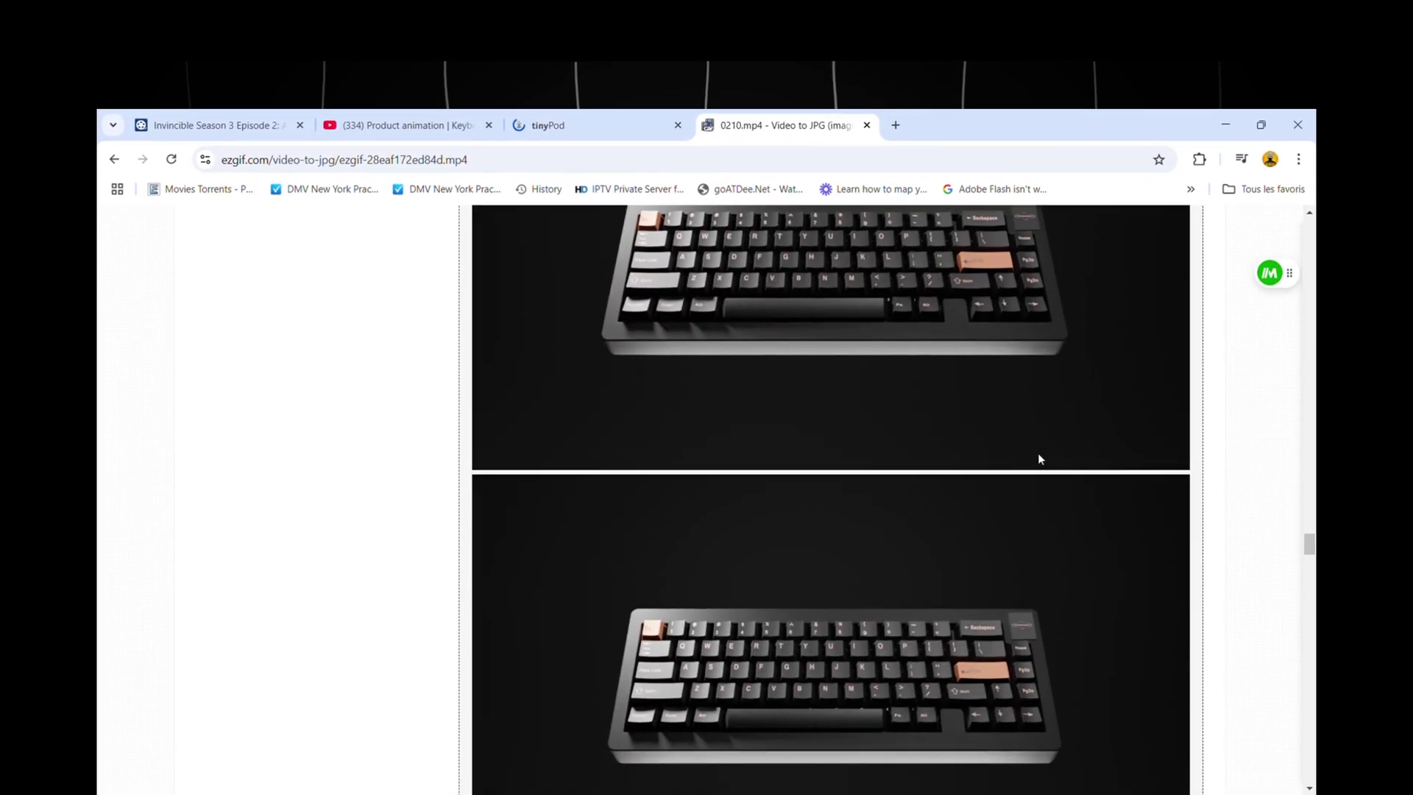
{"action": "scroll", "coordinate": [1038, 460], "scroll_direction": "down", "scroll_amount": 5}
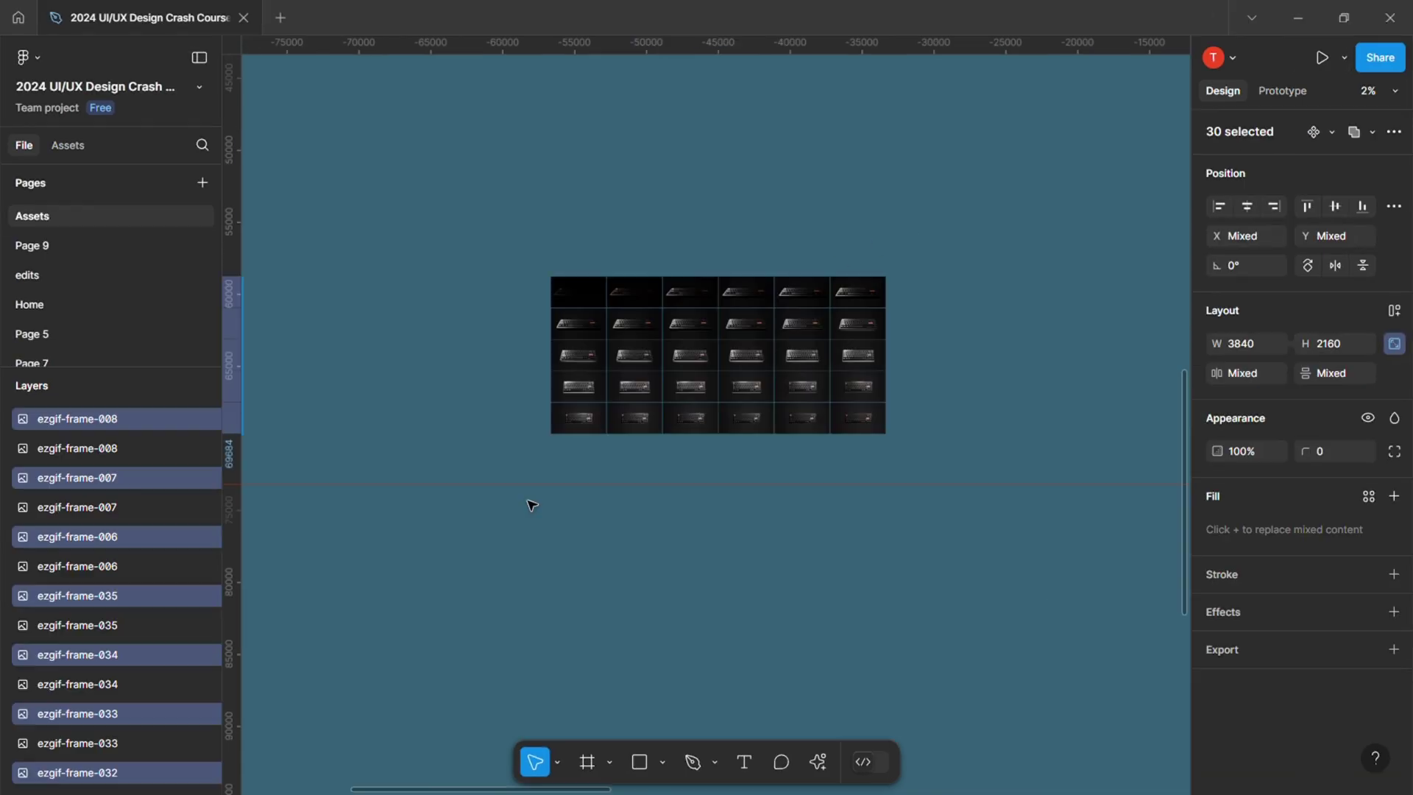
Remove the background from the ezgif-frame-012 keyboard image in the image grid
{"action": "left_click", "coordinate": [530, 505]}
{"action": "scroll", "coordinate": [530, 441], "scroll_direction": "up", "scroll_amount": 4}
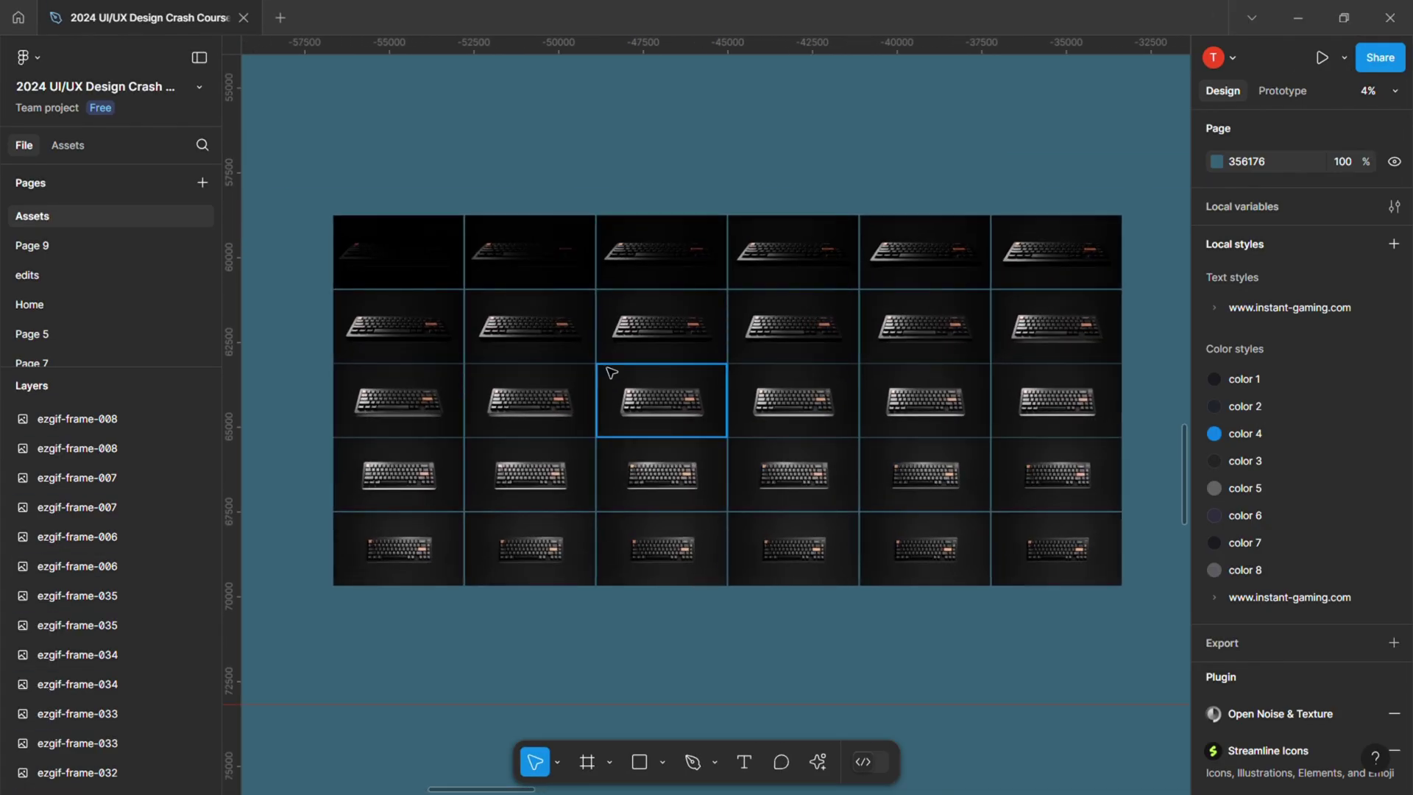
{"action": "scroll", "coordinate": [516, 338], "scroll_direction": "up", "scroll_amount": 4}
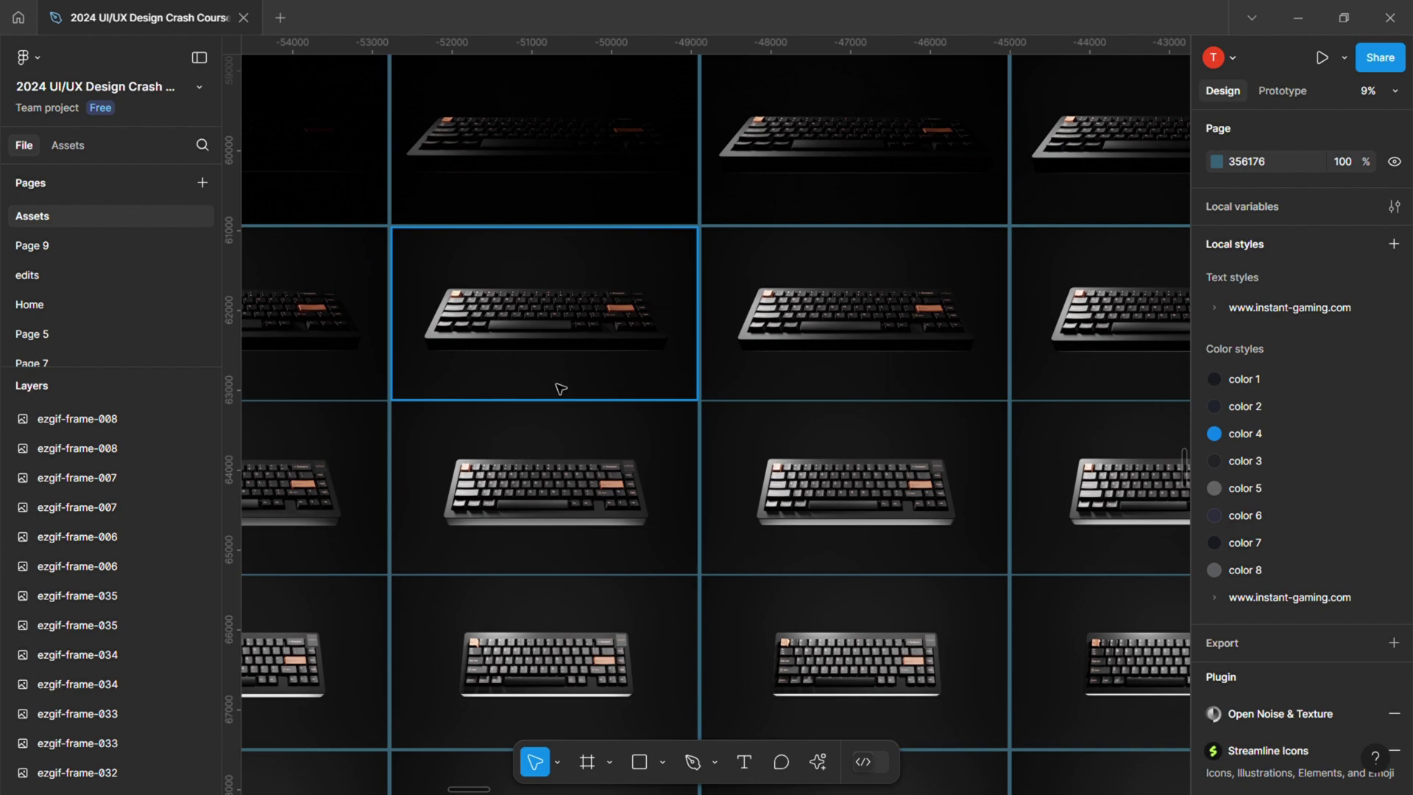
{"action": "left_click_drag", "start_coordinate": [559, 388], "coordinate": [821, 504]}
{"action": "left_click", "coordinate": [574, 442]}
{"action": "left_click", "coordinate": [817, 762]}
{"action": "left_click", "coordinate": [614, 634]}
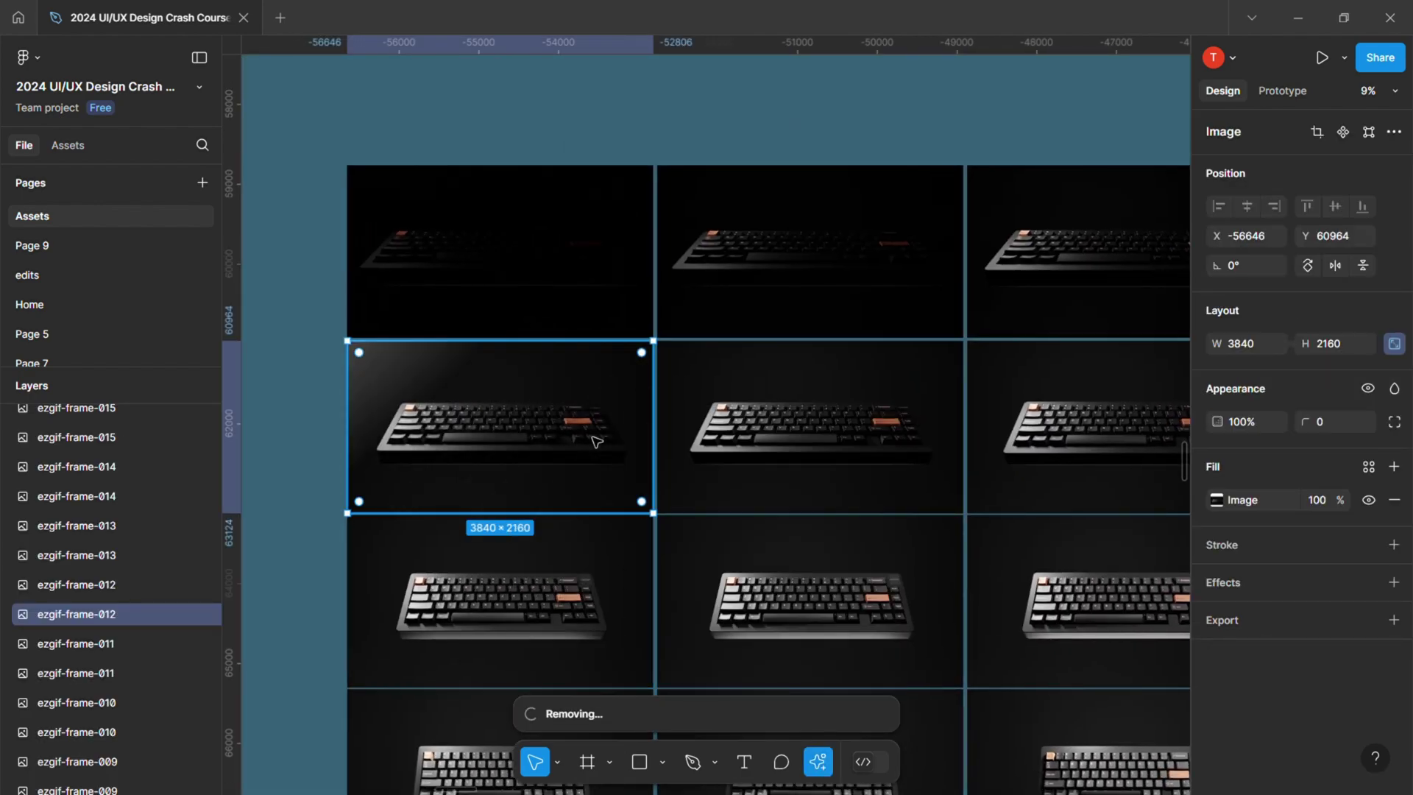
{"action": "scroll", "coordinate": [617, 487], "scroll_direction": "up", "scroll_amount": 3}
{"action": "scroll", "coordinate": [617, 487], "scroll_direction": "down", "scroll_amount": 2}
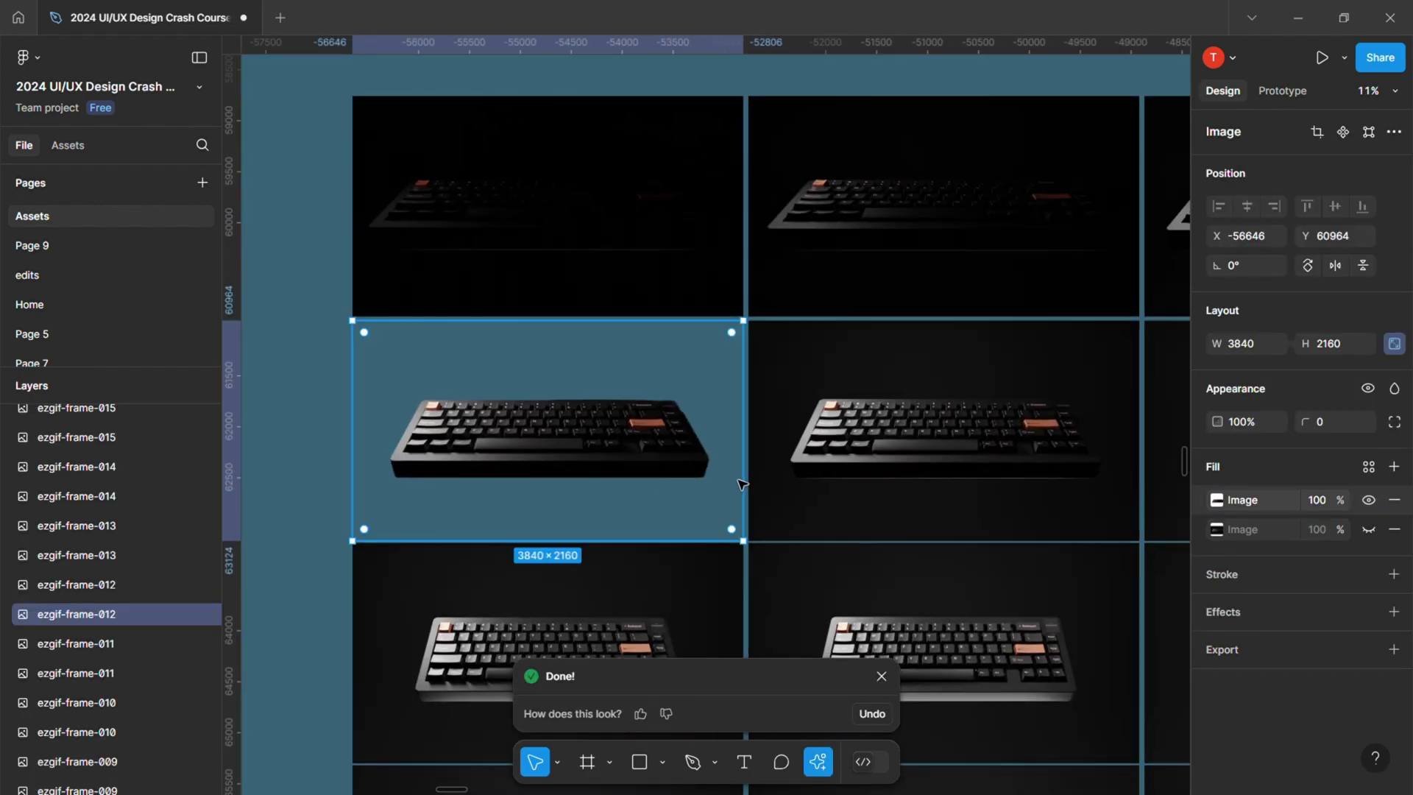
Remove the background from the neighbouring keyboard image, ezgif-frame-013
{"action": "left_click_drag", "start_coordinate": [839, 482], "coordinate": [650, 466]}
{"action": "left_click", "coordinate": [662, 471]}
{"action": "left_click", "coordinate": [824, 762]}
{"action": "left_click", "coordinate": [825, 762]}
{"action": "left_click", "coordinate": [611, 517]}
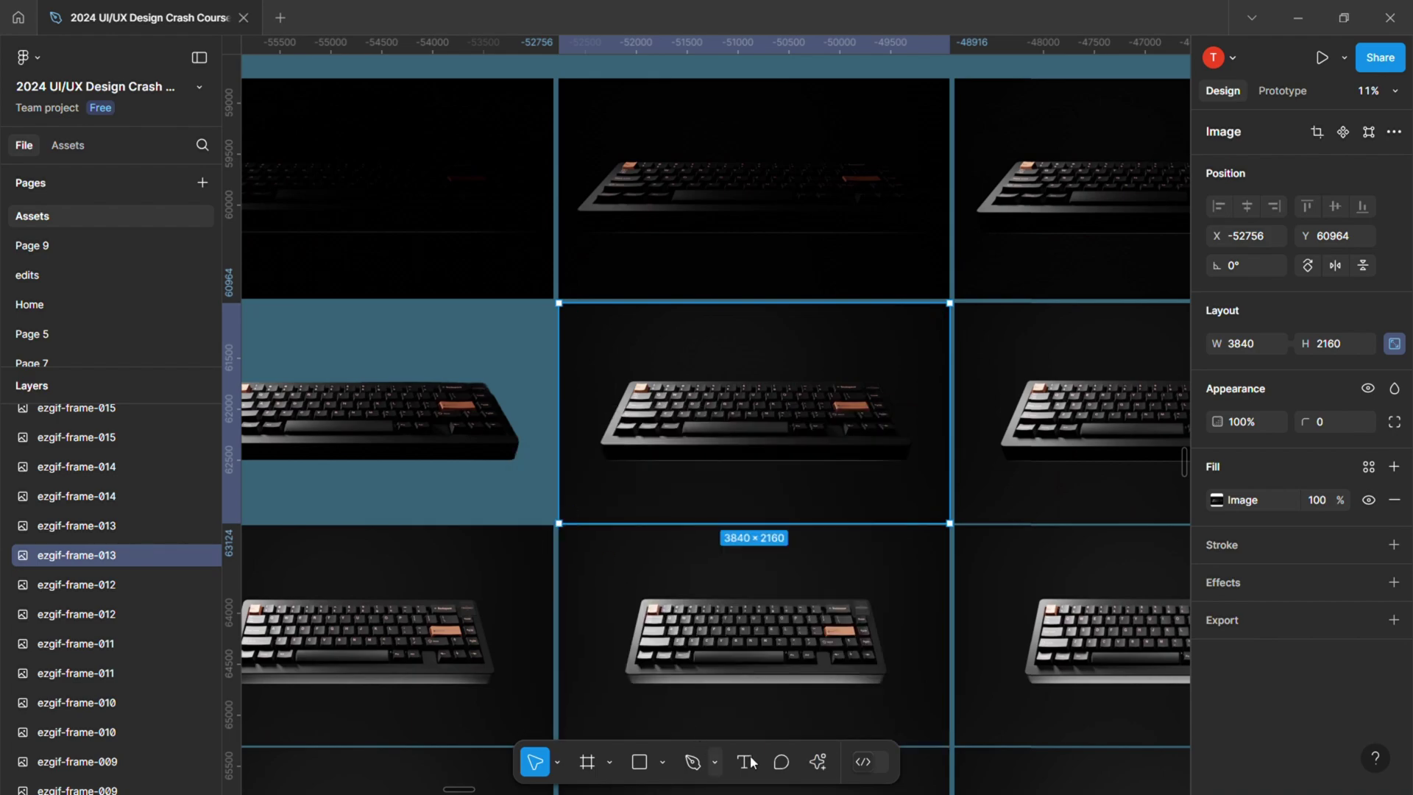
{"action": "left_click", "coordinate": [818, 762]}
{"action": "left_click", "coordinate": [611, 517]}
{"action": "scroll", "coordinate": [757, 564], "scroll_direction": "down", "scroll_amount": 1}
{"action": "left_click_drag", "start_coordinate": [970, 508], "coordinate": [714, 508]}
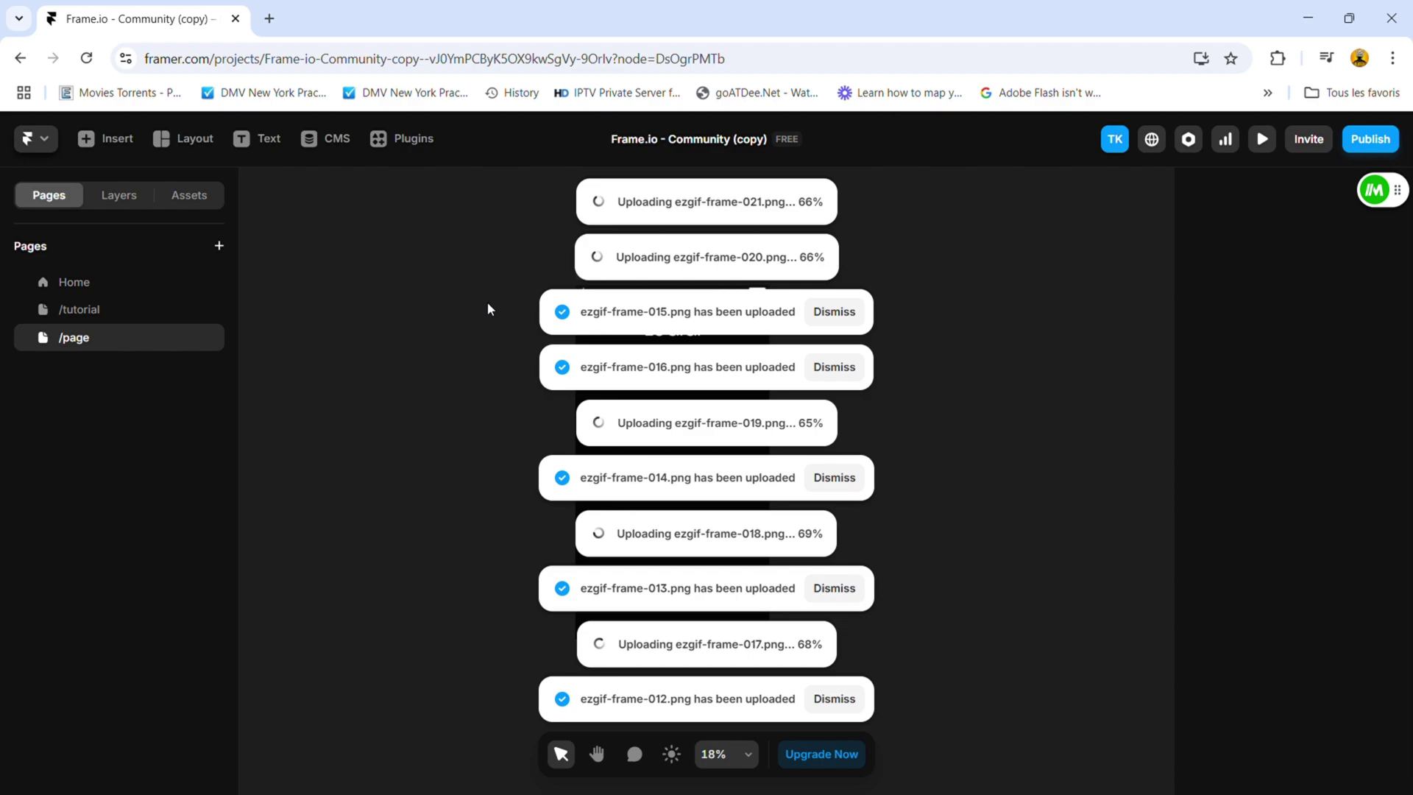
Select all the uploaded keyboard images on the canvas and wrap them in a single frame
{"action": "left_click_drag", "start_coordinate": [544, 332], "coordinate": [361, 292]}
{"action": "left_click", "coordinate": [1071, 402]}
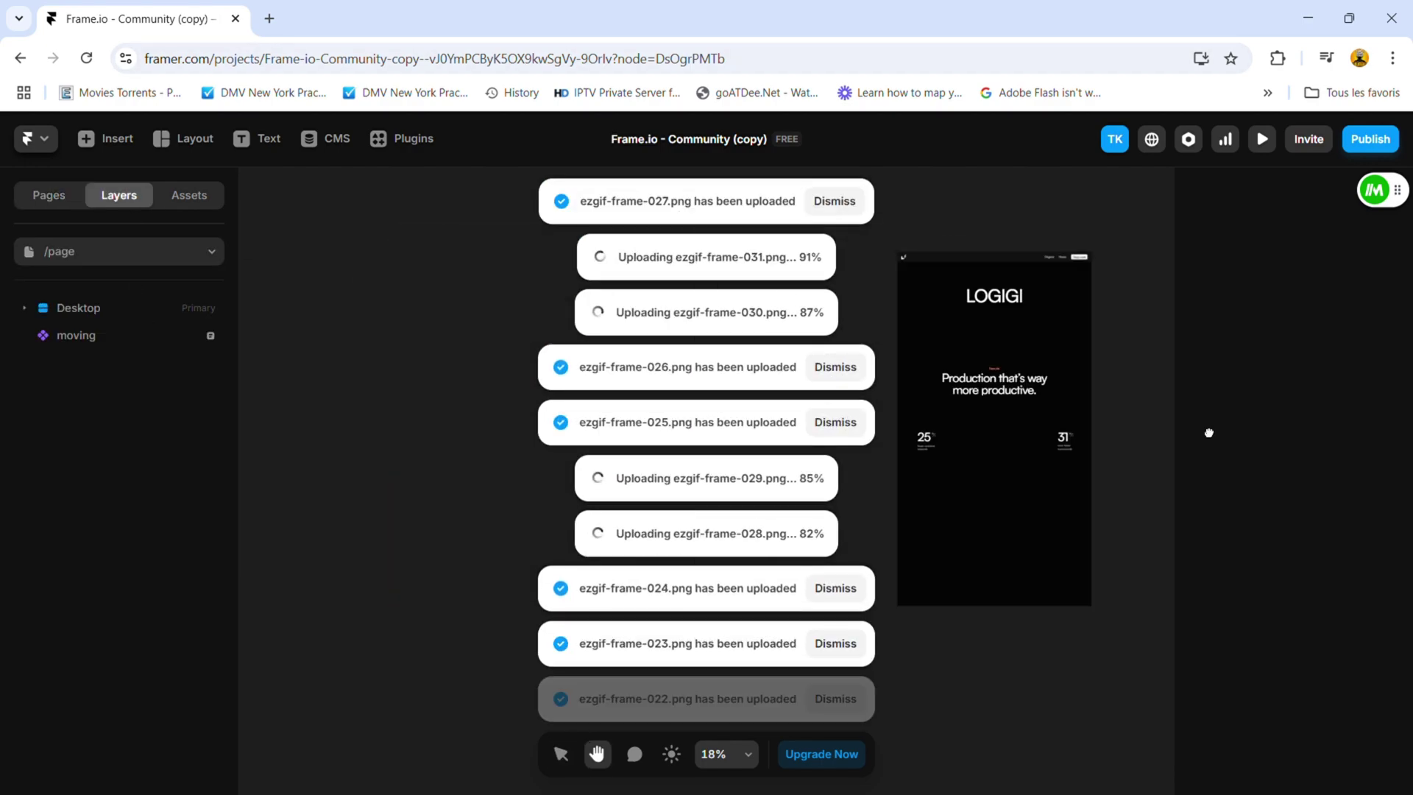
{"action": "left_click_drag", "start_coordinate": [793, 466], "coordinate": [689, 480]}
{"action": "key", "text": "ctrl+z"}
{"action": "left_click_drag", "start_coordinate": [582, 254], "coordinate": [792, 577]}
{"action": "key", "text": "ctrl+Return"}
Rename the new frame that holds the images as keyboard
{"action": "double_click", "coordinate": [83, 363]}
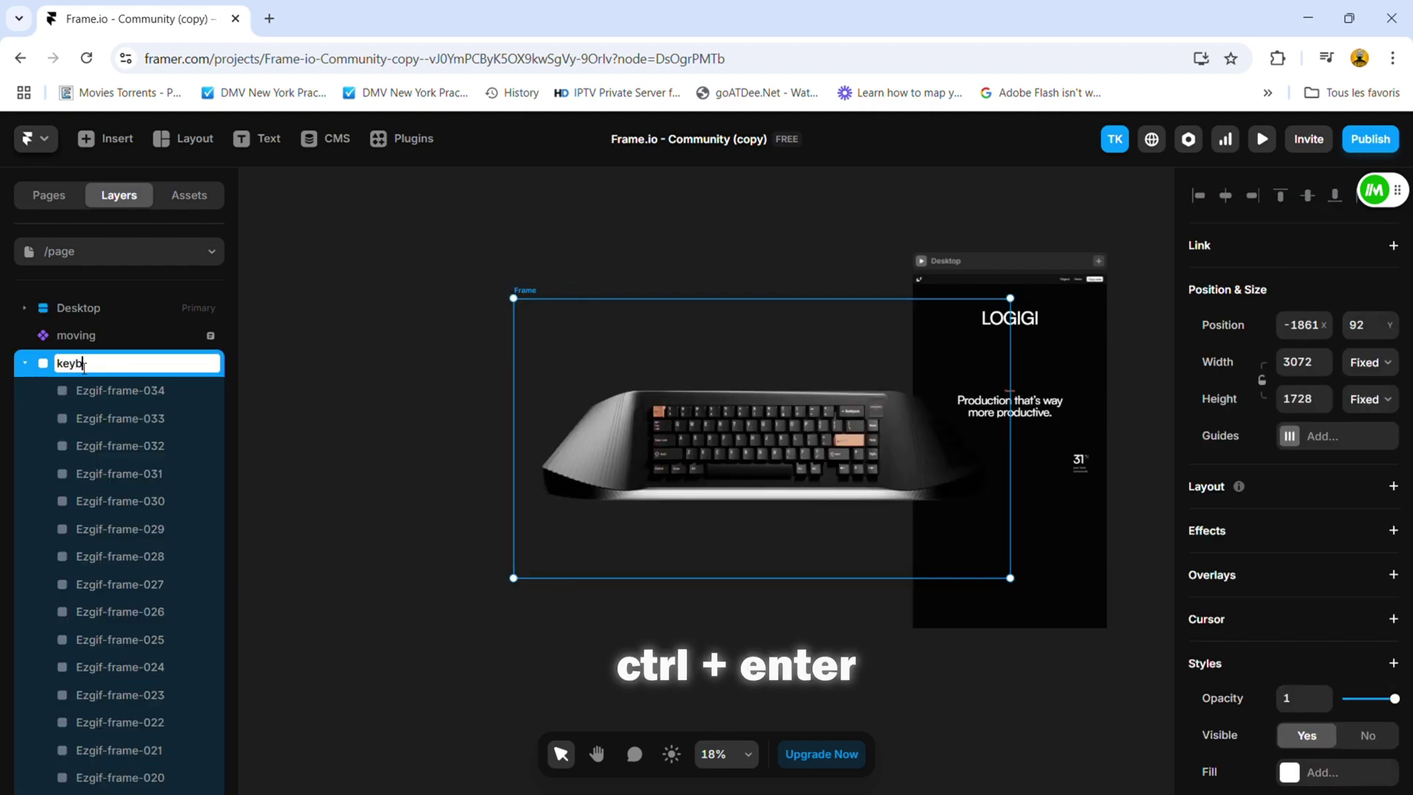
{"action": "type", "text": "keyboard"}
{"action": "key", "text": "Return"}
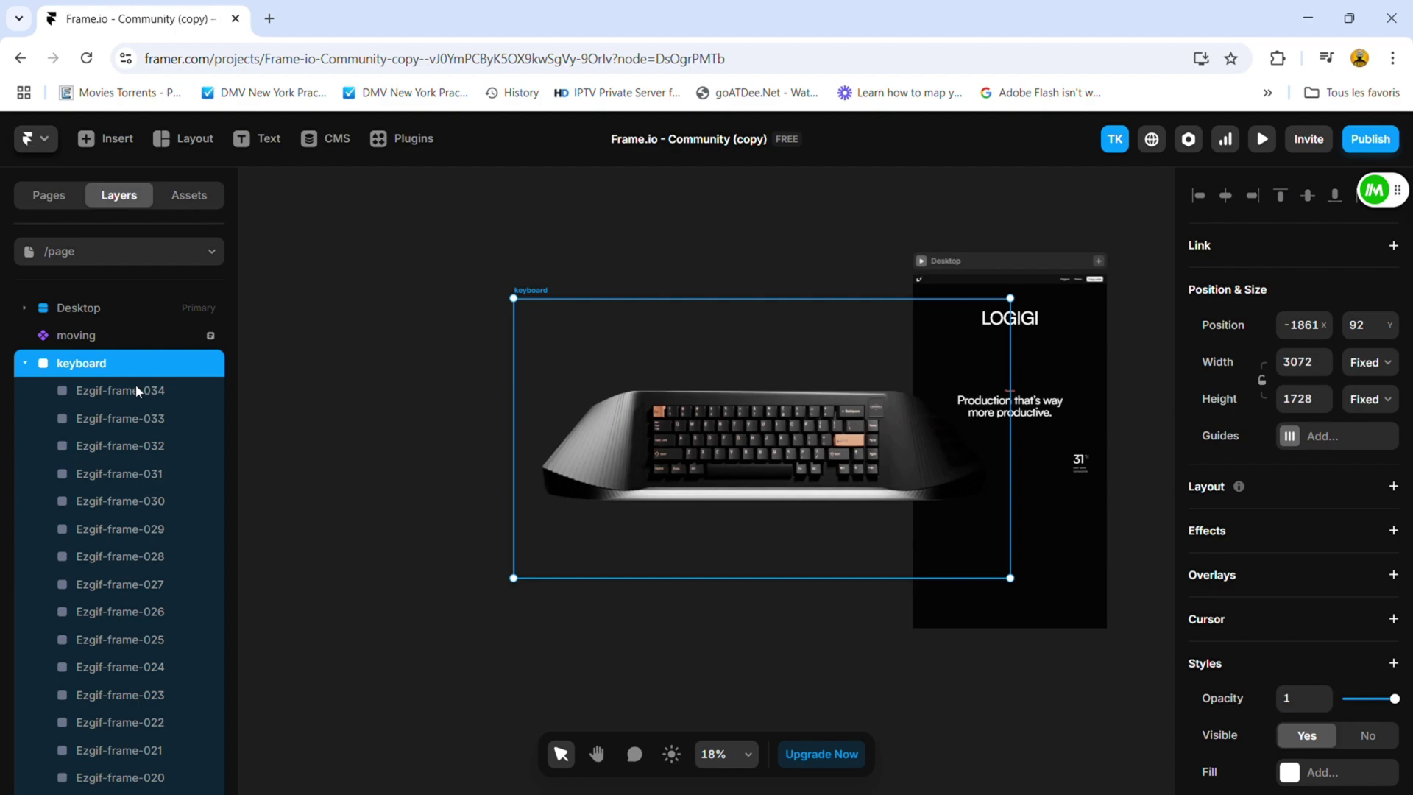
{"action": "scroll", "coordinate": [482, 299], "scroll_direction": "right", "scroll_amount": 3}
{"action": "left_click", "coordinate": [574, 409]}
{"action": "left_click_drag", "start_coordinate": [883, 593], "coordinate": [761, 524]}
{"action": "key", "text": "ctrl+z"}
{"action": "key", "text": "ctrl+z"}
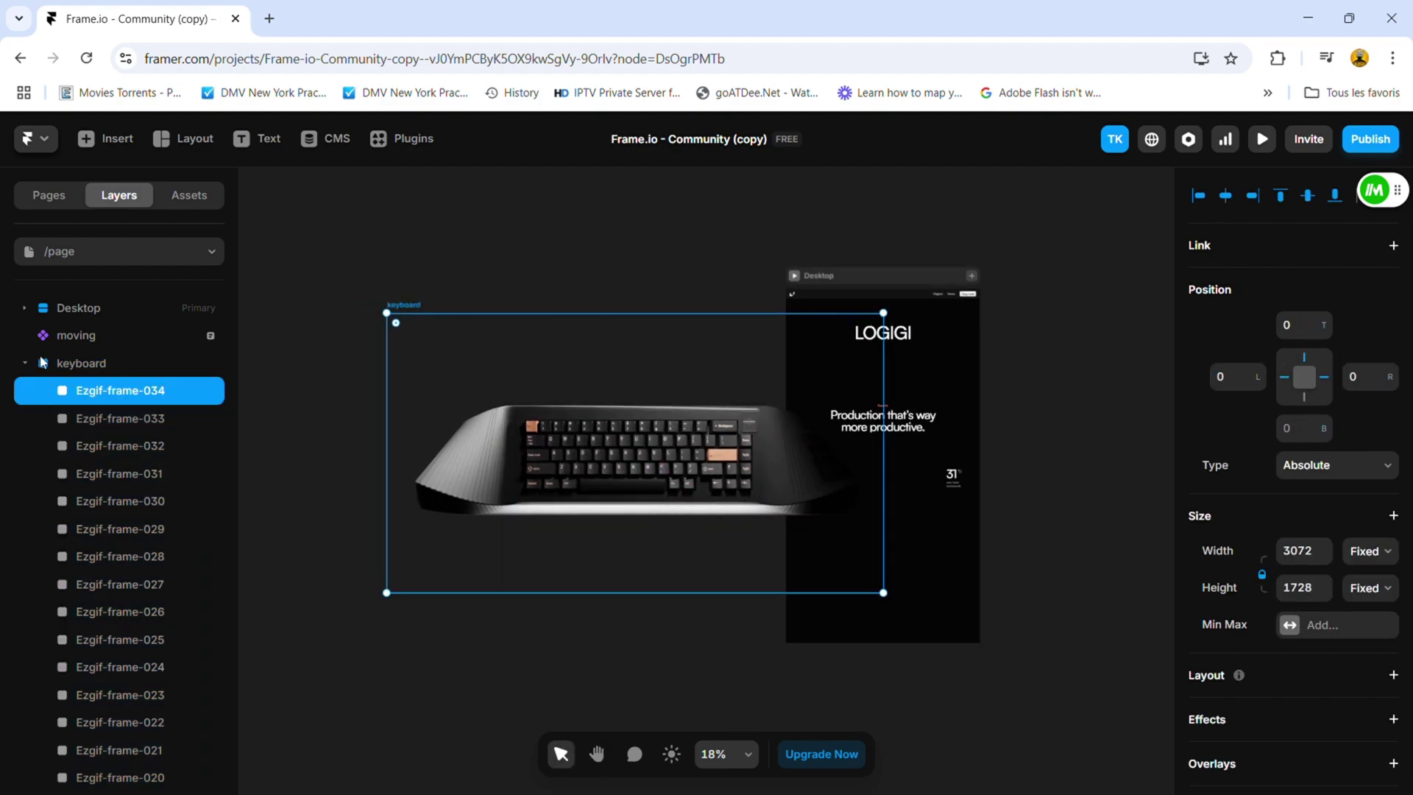
{"action": "left_click_drag", "start_coordinate": [883, 593], "coordinate": [762, 527]}
{"action": "key", "text": "ctrl+z"}
Select all image layers from Ezgif-frame-034 to Ezgif-frame-035 and lock their aspect ratio
{"action": "scroll", "coordinate": [1388, 400], "scroll_direction": "down", "scroll_amount": 1}
{"action": "left_click", "coordinate": [147, 391]}
{"action": "scroll", "coordinate": [136, 574], "scroll_direction": "down", "scroll_amount": 5}
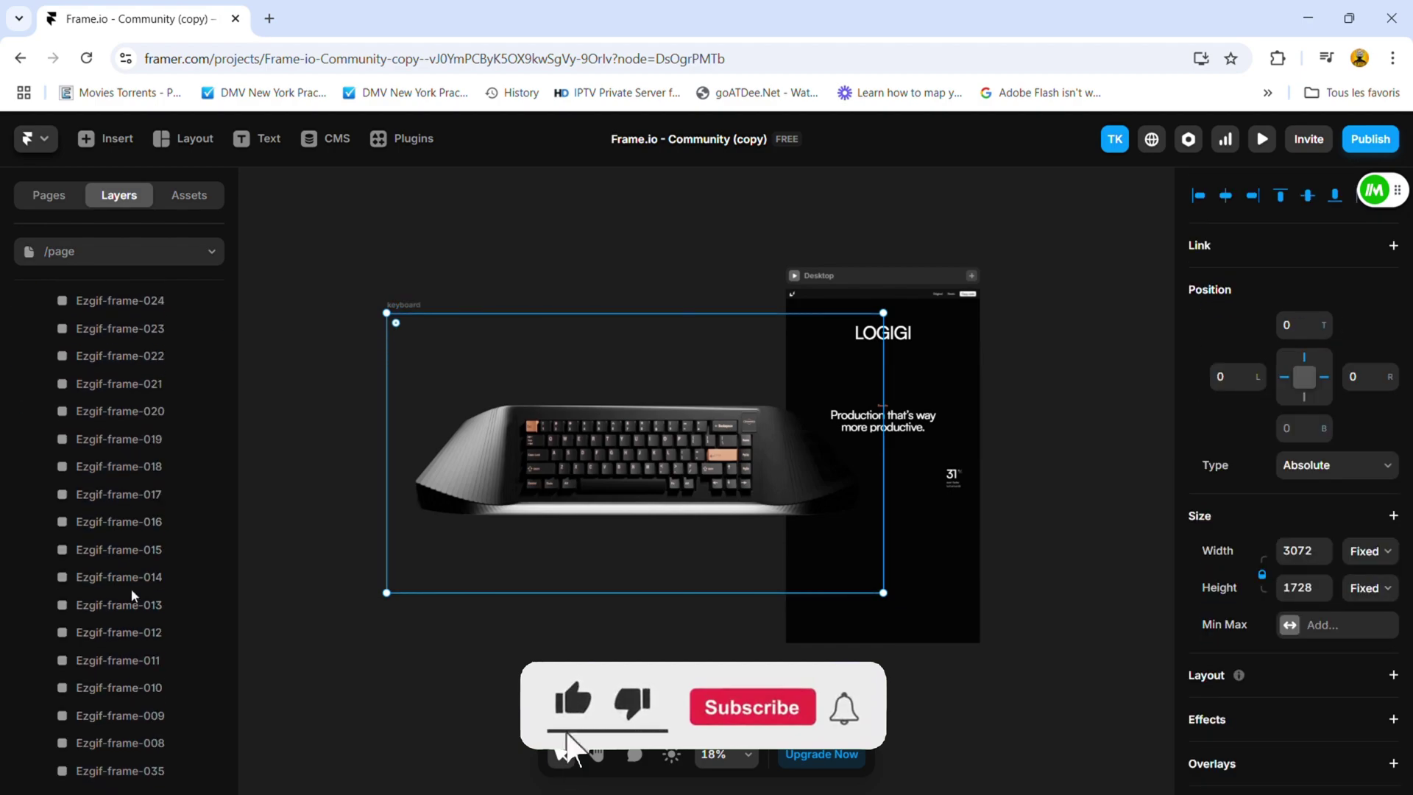
{"action": "left_click", "coordinate": [129, 768], "text": "shift"}
{"action": "left_click", "coordinate": [1263, 576]}
Scale the keyboard frame with its images down to about 1081 by 608
{"action": "scroll", "coordinate": [147, 401], "scroll_direction": "up", "scroll_amount": 5}
{"action": "left_click", "coordinate": [144, 364]}
{"action": "left_click_drag", "start_coordinate": [386, 312], "coordinate": [423, 349]}
{"action": "key", "text": "ctrl+z"}
{"action": "left_click_drag", "start_coordinate": [885, 593], "coordinate": [736, 508]}
{"action": "scroll", "coordinate": [634, 459], "scroll_direction": "up", "scroll_amount": 5}
{"action": "scroll", "coordinate": [750, 457], "scroll_direction": "down", "scroll_amount": 2}
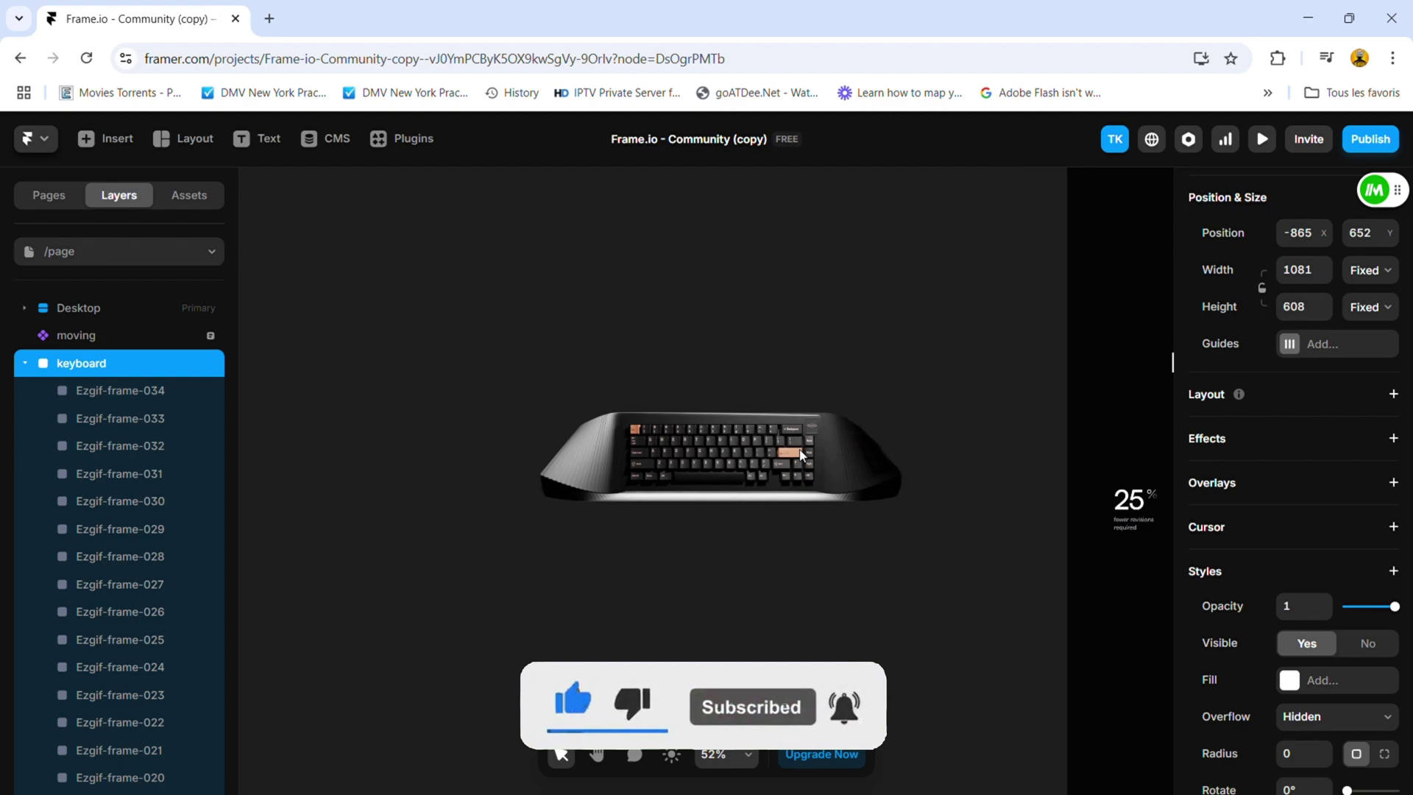
{"action": "scroll", "coordinate": [743, 456], "scroll_direction": "up", "scroll_amount": 2}
Bring the image layers Ezgif-frame-035 down to Ezgif-frame-027 to the front one by one, in descending order
{"action": "scroll", "coordinate": [135, 537], "scroll_direction": "down", "scroll_amount": 5}
{"action": "left_click", "coordinate": [145, 768]}
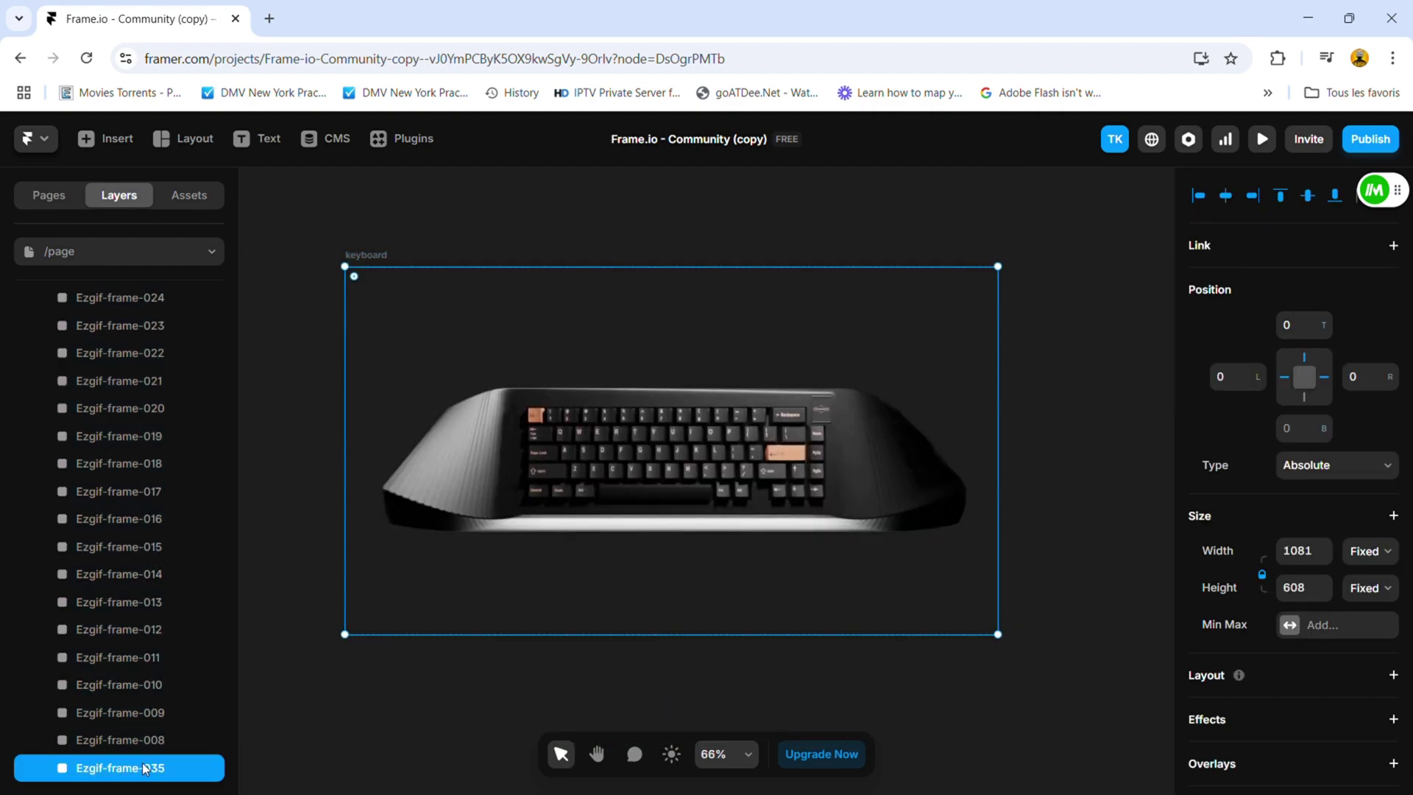
{"action": "scroll", "coordinate": [158, 721], "scroll_direction": "up", "scroll_amount": 4}
{"action": "scroll", "coordinate": [175, 670], "scroll_direction": "down", "scroll_amount": 3}
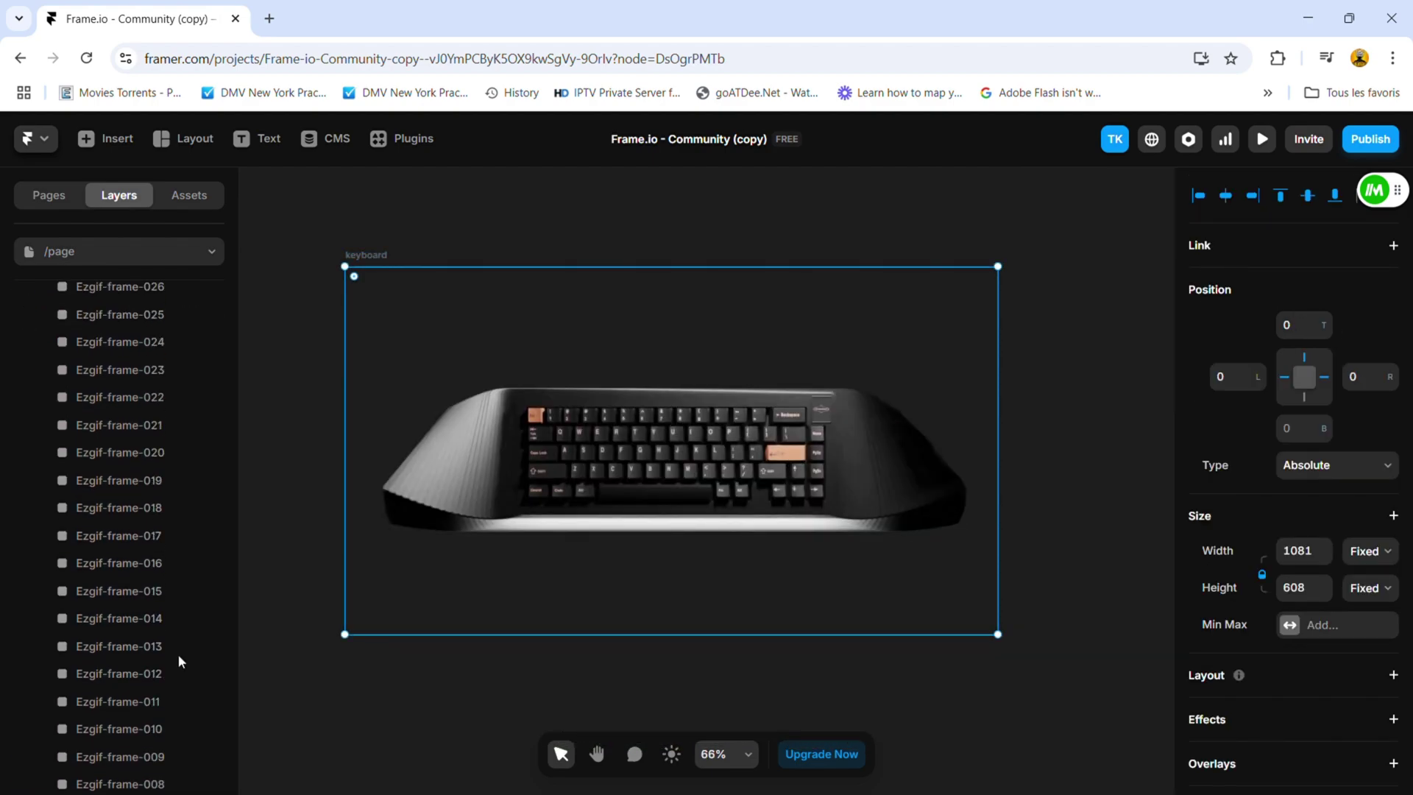
{"action": "scroll", "coordinate": [174, 666], "scroll_direction": "up", "scroll_amount": 4}
{"action": "scroll", "coordinate": [167, 633], "scroll_direction": "down", "scroll_amount": 4}
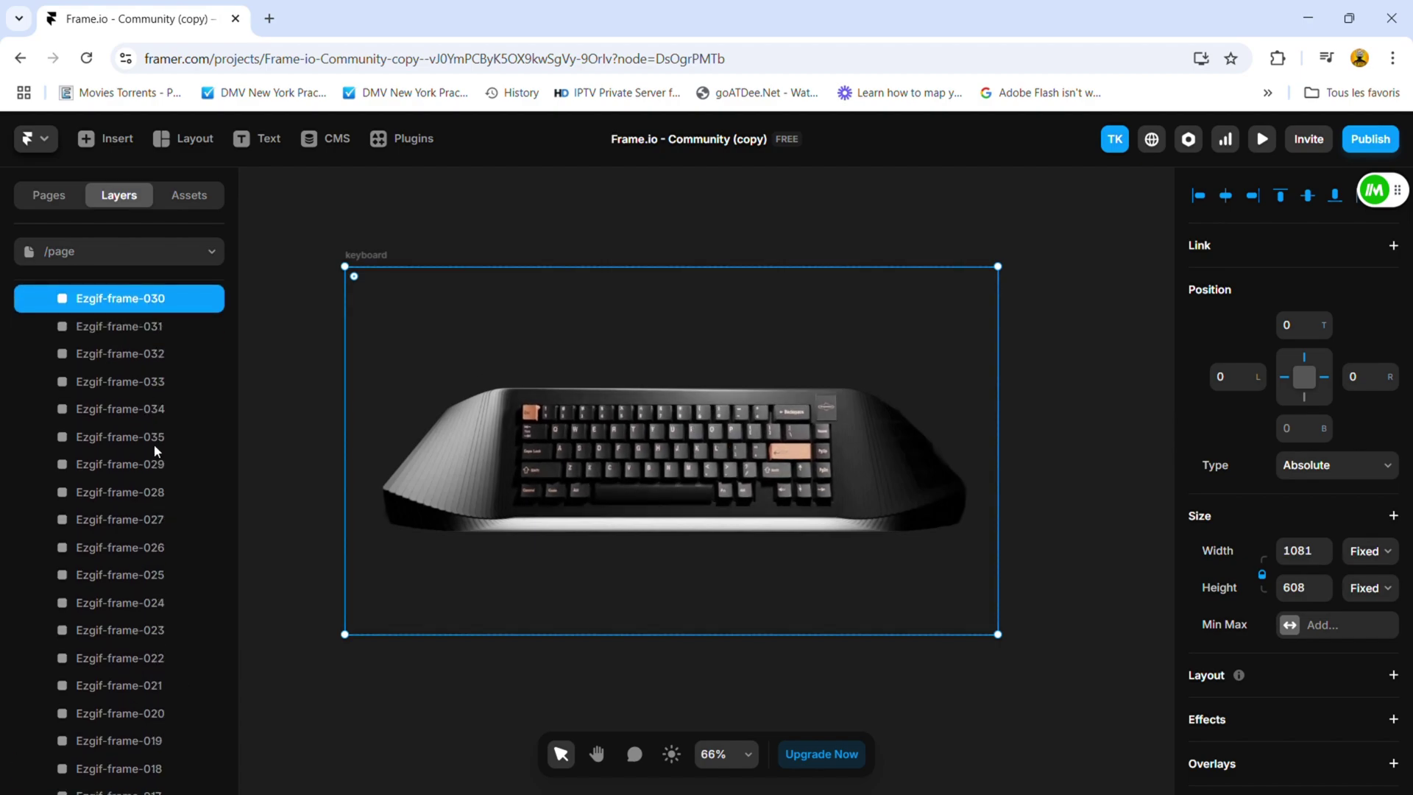
{"action": "left_click", "coordinate": [156, 465]}
{"action": "key", "text": "ctrl+alt+]"}
{"action": "left_click", "coordinate": [158, 492]}
{"action": "key", "text": "ctrl+alt+]"}
{"action": "left_click", "coordinate": [161, 520]}
{"action": "key", "text": "ctrl+alt+]"}
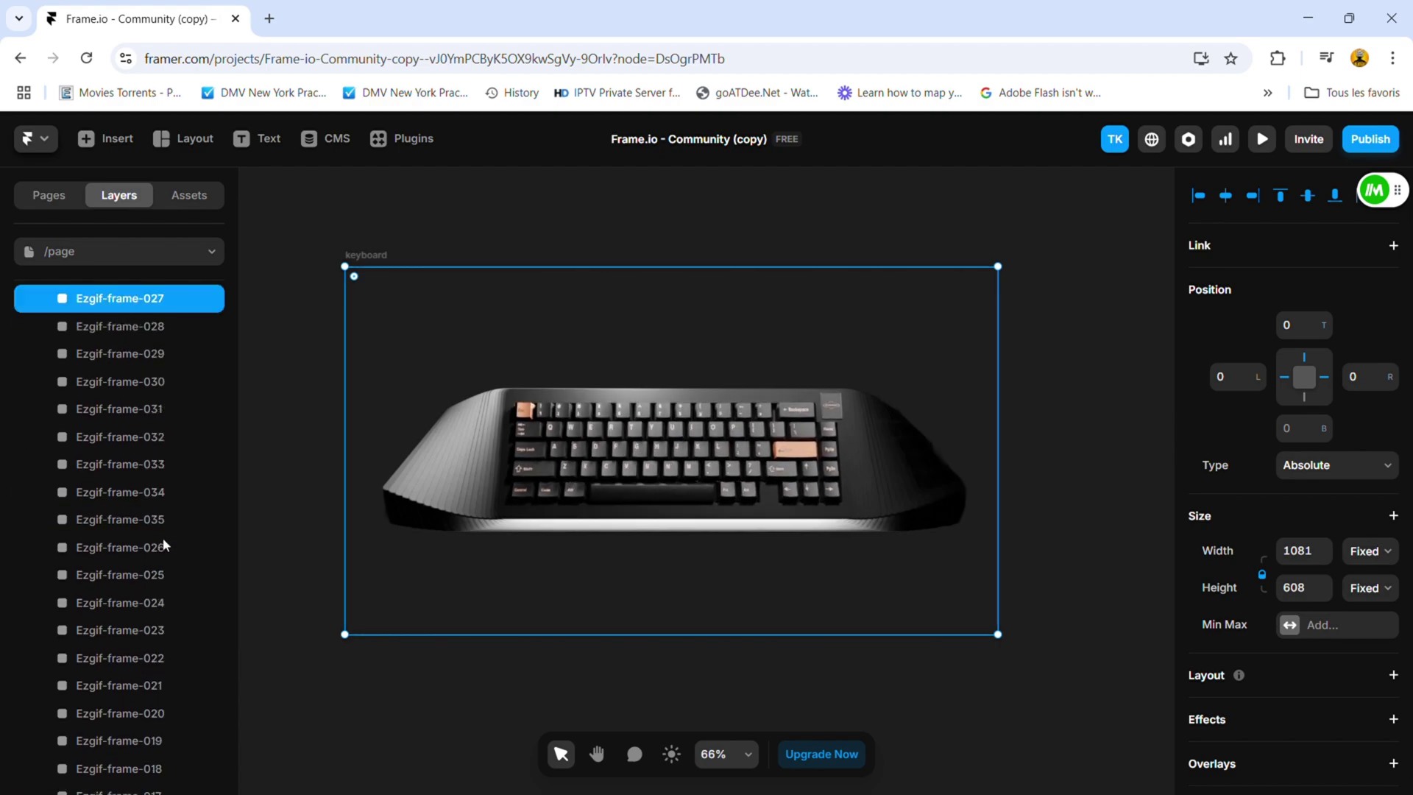
Bring the image layers Ezgif-frame-026 down to Ezgif-frame-015 to the front one by one, in descending order
{"action": "left_click", "coordinate": [163, 547]}
{"action": "key", "text": "ctrl+alt+]"}
{"action": "key", "text": "ctrl+alt+]"}
{"action": "scroll", "coordinate": [157, 766], "scroll_direction": "down", "scroll_amount": 1}
{"action": "left_click", "coordinate": [157, 708]}
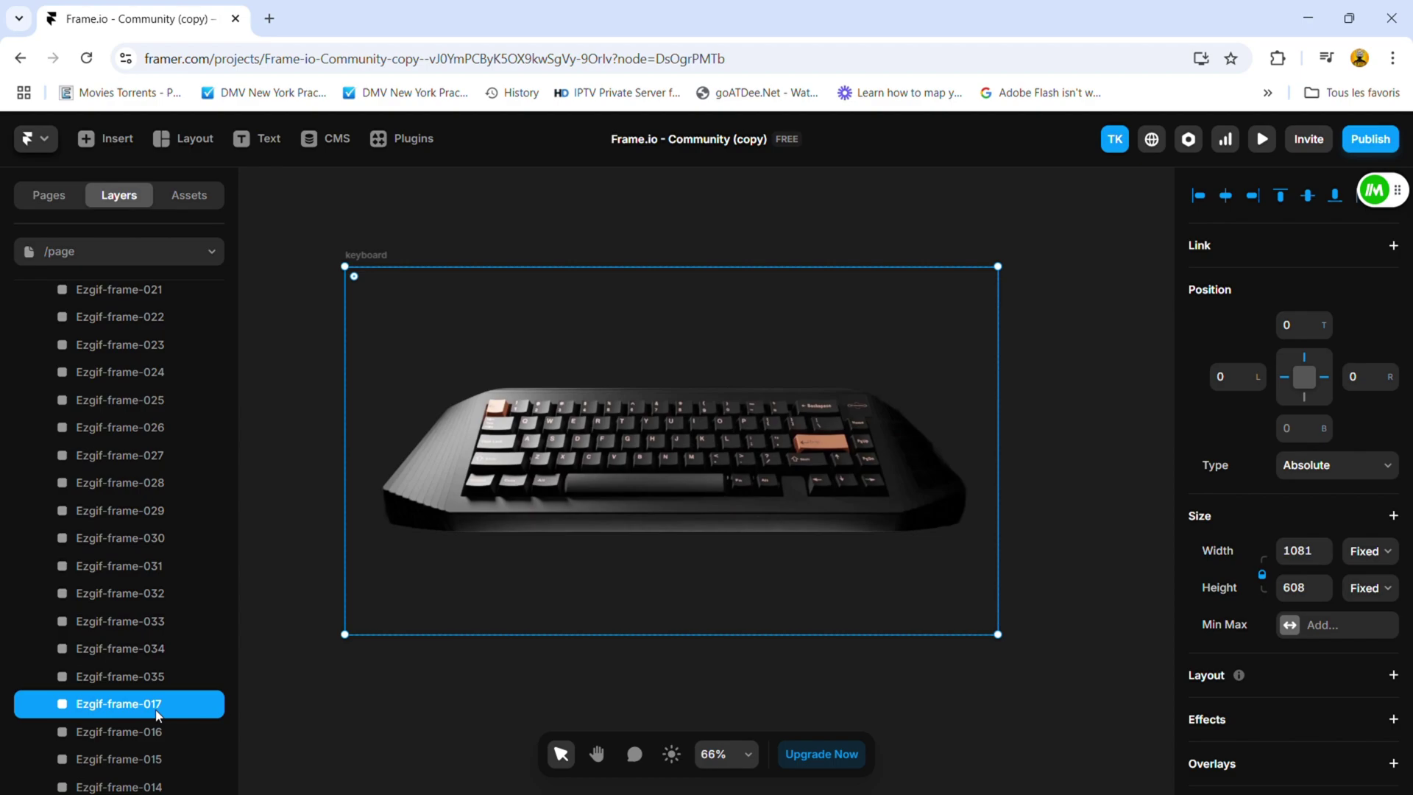
{"action": "key", "text": "ctrl+alt+]"}
{"action": "scroll", "coordinate": [159, 719], "scroll_direction": "down", "scroll_amount": 1}
{"action": "left_click", "coordinate": [152, 647]}
{"action": "key", "text": "ctrl+alt+]"}
{"action": "left_click", "coordinate": [152, 666]}
{"action": "key", "text": "ctrl+shift+bracketright"}
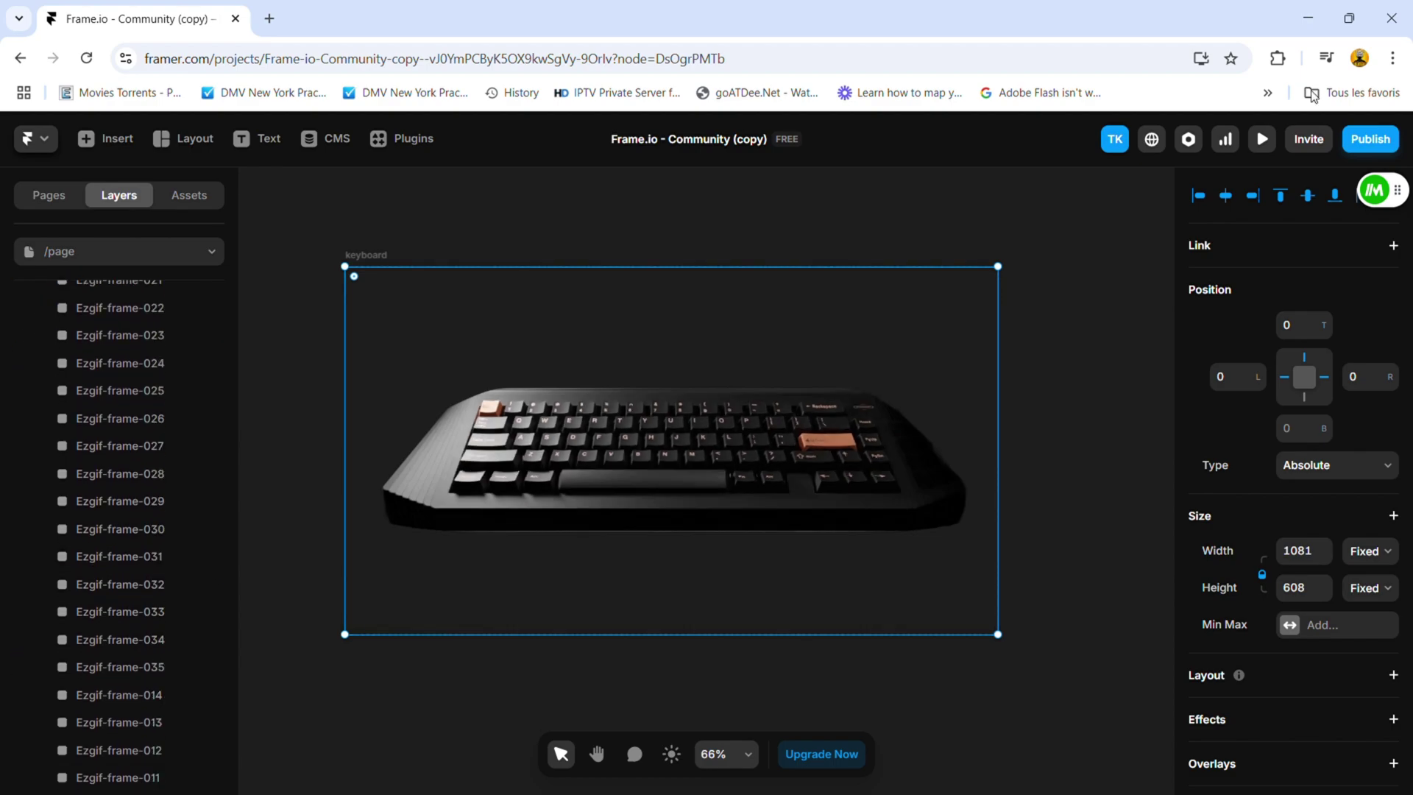
Bring the remaining image layers, Ezgif-frame-014 down to Ezgif-frame-008, to the front so that the stack starts with Ezgif-frame-008
{"action": "scroll", "coordinate": [148, 665], "scroll_direction": "down", "scroll_amount": 1}
{"action": "left_click", "coordinate": [148, 665]}
{"action": "key", "text": "ctrl+alt+]"}
{"action": "left_click", "coordinate": [156, 673]}
{"action": "key", "text": "ctrl+alt+]"}
{"action": "scroll", "coordinate": [156, 673], "scroll_direction": "down", "scroll_amount": 2}
{"action": "left_click", "coordinate": [167, 702]}
{"action": "key", "text": "ctrl+alt+]"}
{"action": "scroll", "coordinate": [166, 669], "scroll_direction": "down", "scroll_amount": 4}
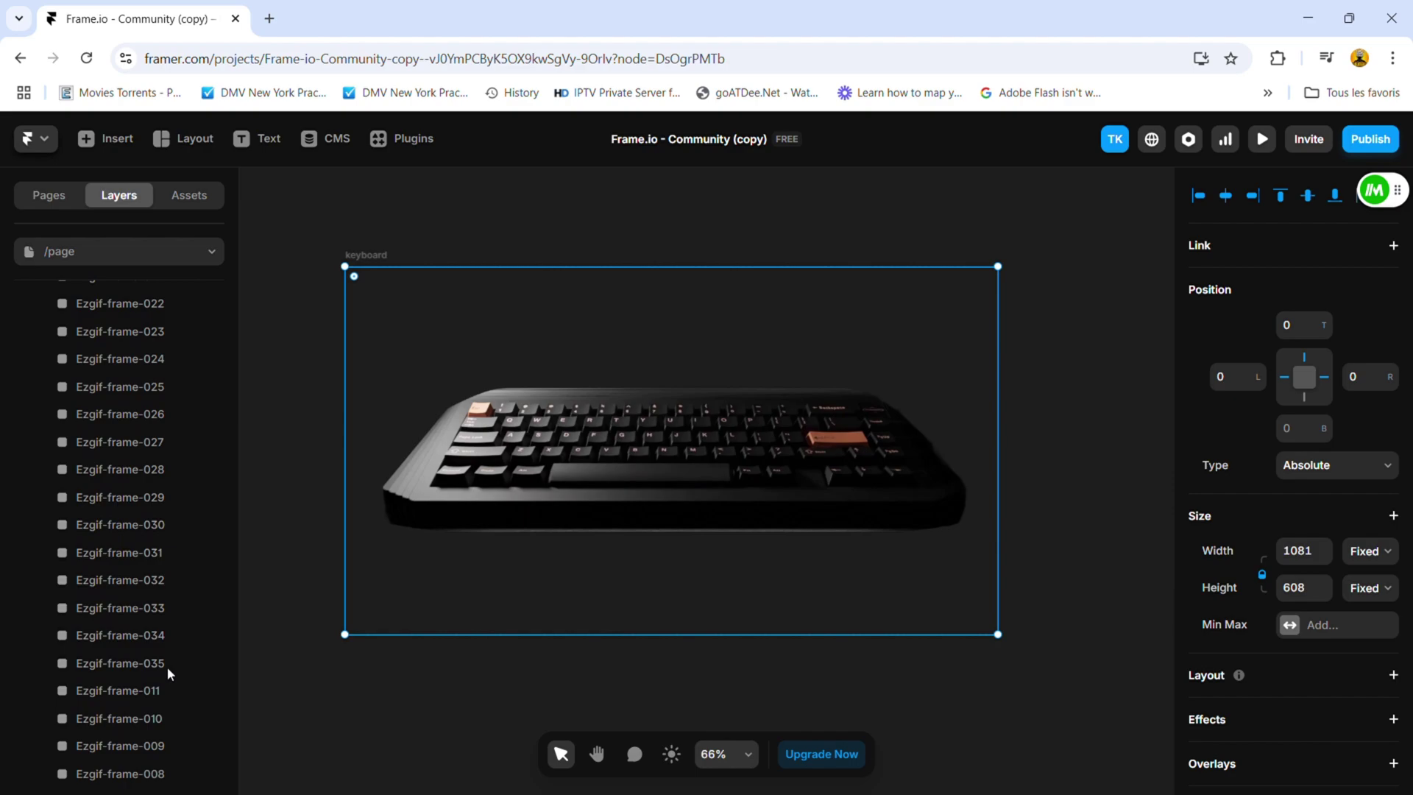
{"action": "left_click", "coordinate": [167, 670]}
{"action": "key", "text": "ctrl+alt+]"}
{"action": "scroll", "coordinate": [165, 681], "scroll_direction": "down", "scroll_amount": 4}
{"action": "left_click", "coordinate": [166, 688]}
{"action": "key", "text": "ctrl+alt+]"}
Turn the keyboard frame into a new component named moving
{"action": "key", "text": "ctrl+k"}
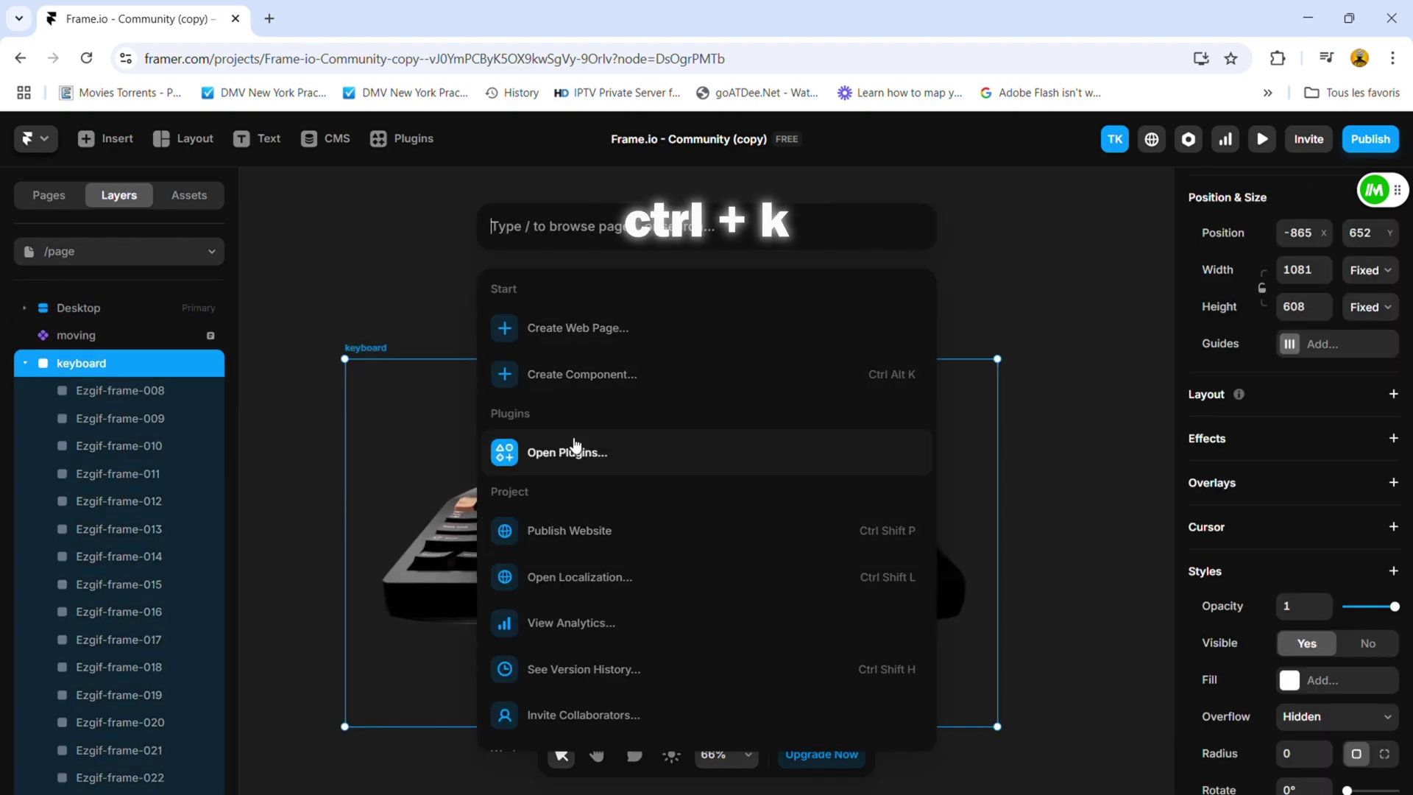
{"action": "left_click", "coordinate": [576, 375]}
{"action": "type", "text": "moving"}
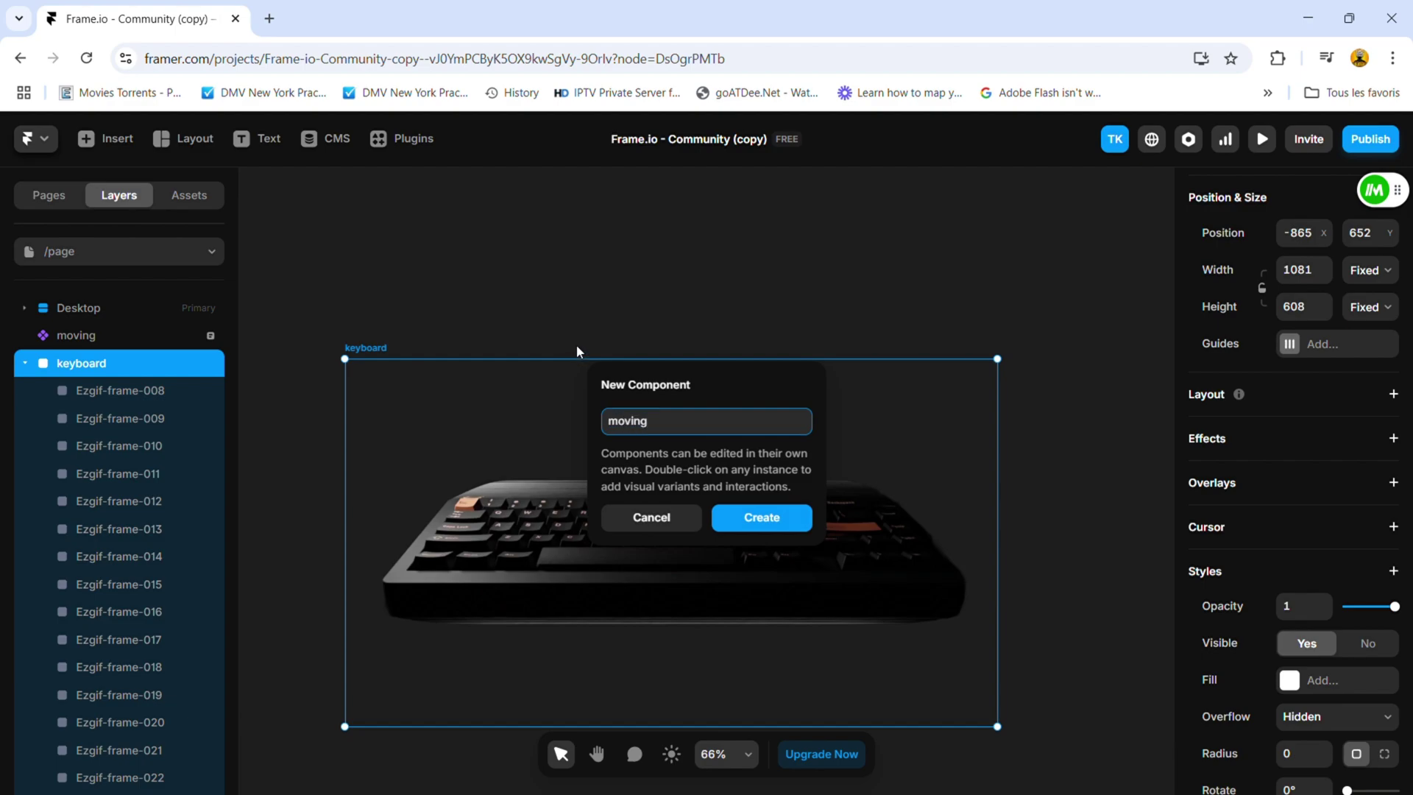
{"action": "left_click", "coordinate": [740, 518]}
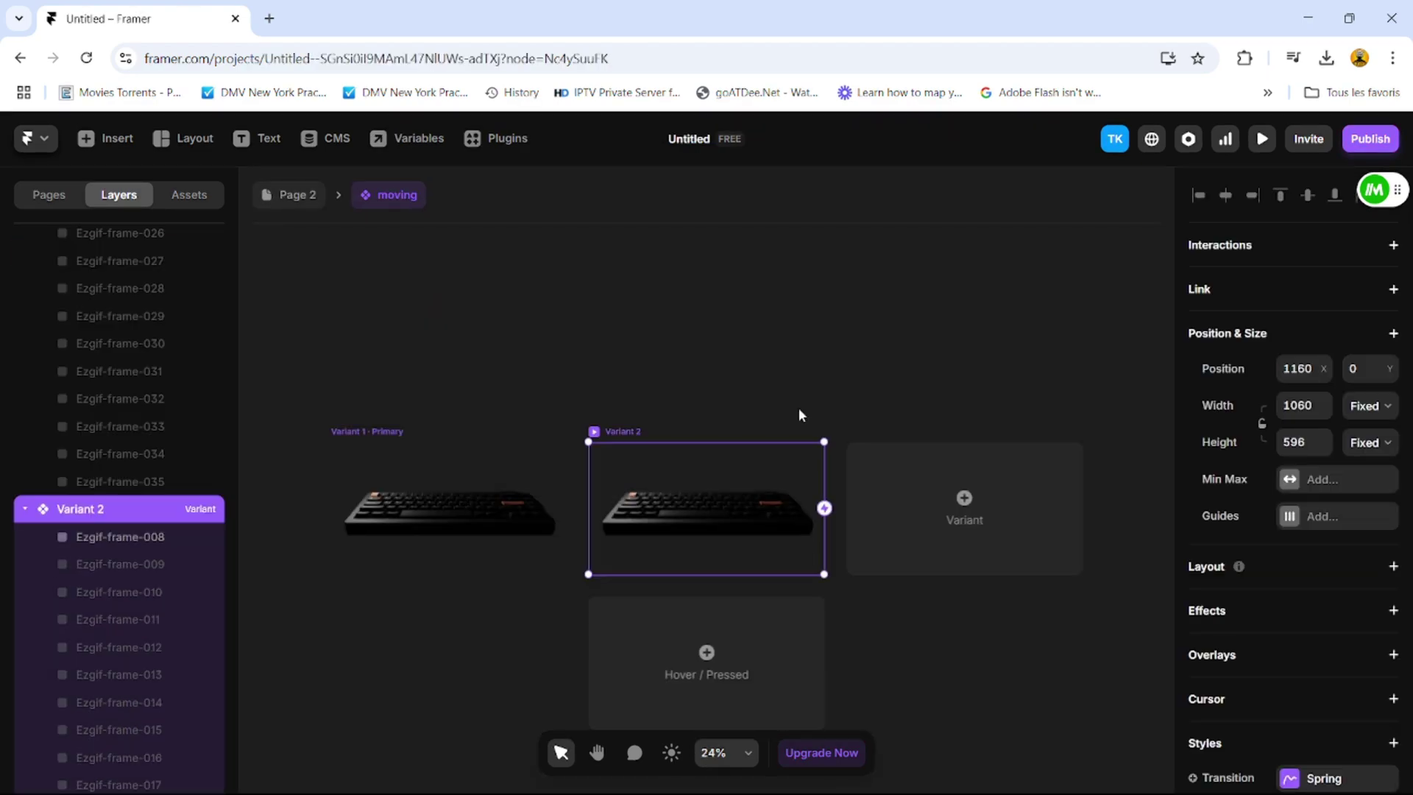
In Variant 2 of the moving component, make Ezgif-frame-009 visible and hide Ezgif-frame-008
{"action": "left_click", "coordinate": [373, 432]}
{"action": "left_click", "coordinate": [145, 280]}
{"action": "scroll", "coordinate": [218, 440], "scroll_direction": "down", "scroll_amount": 4}
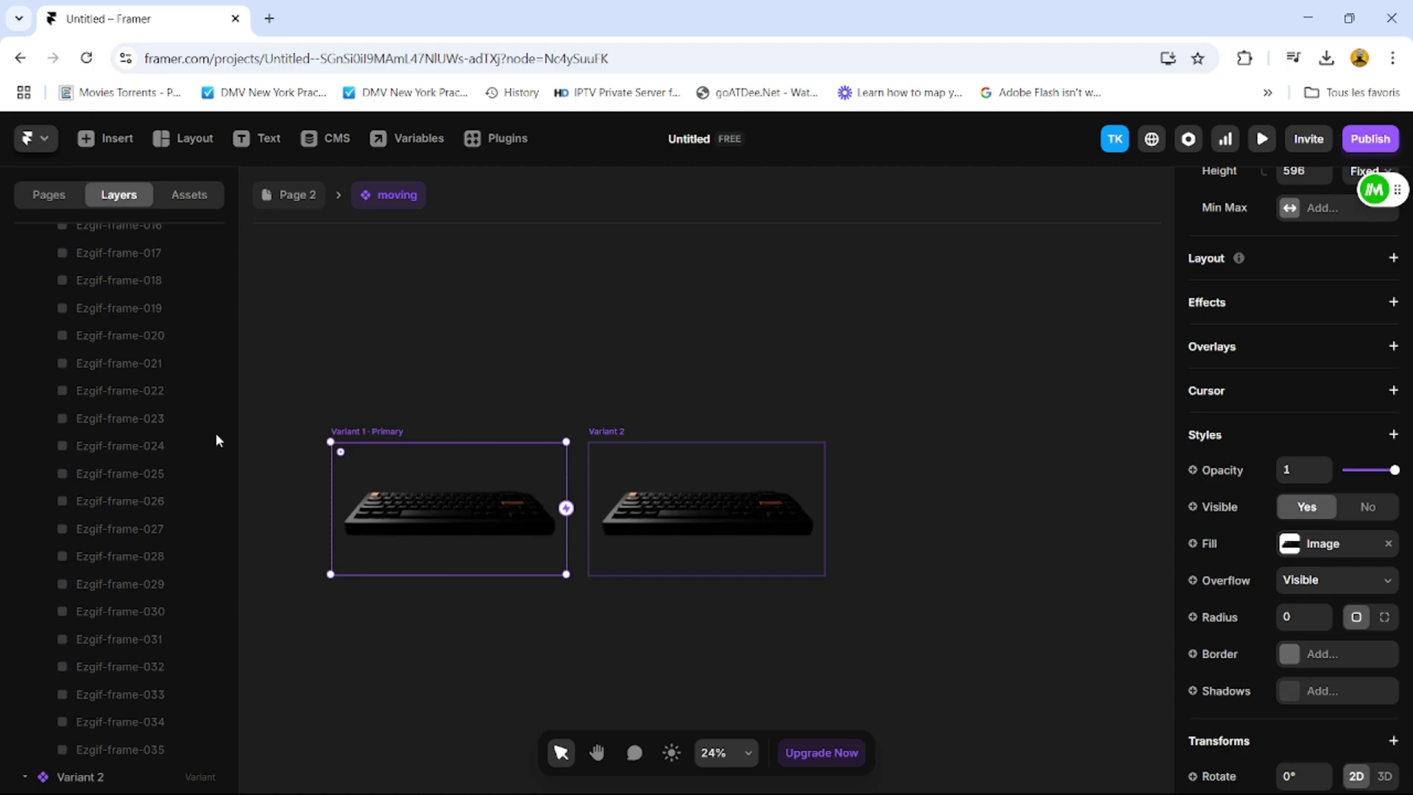
{"action": "left_click", "coordinate": [719, 505]}
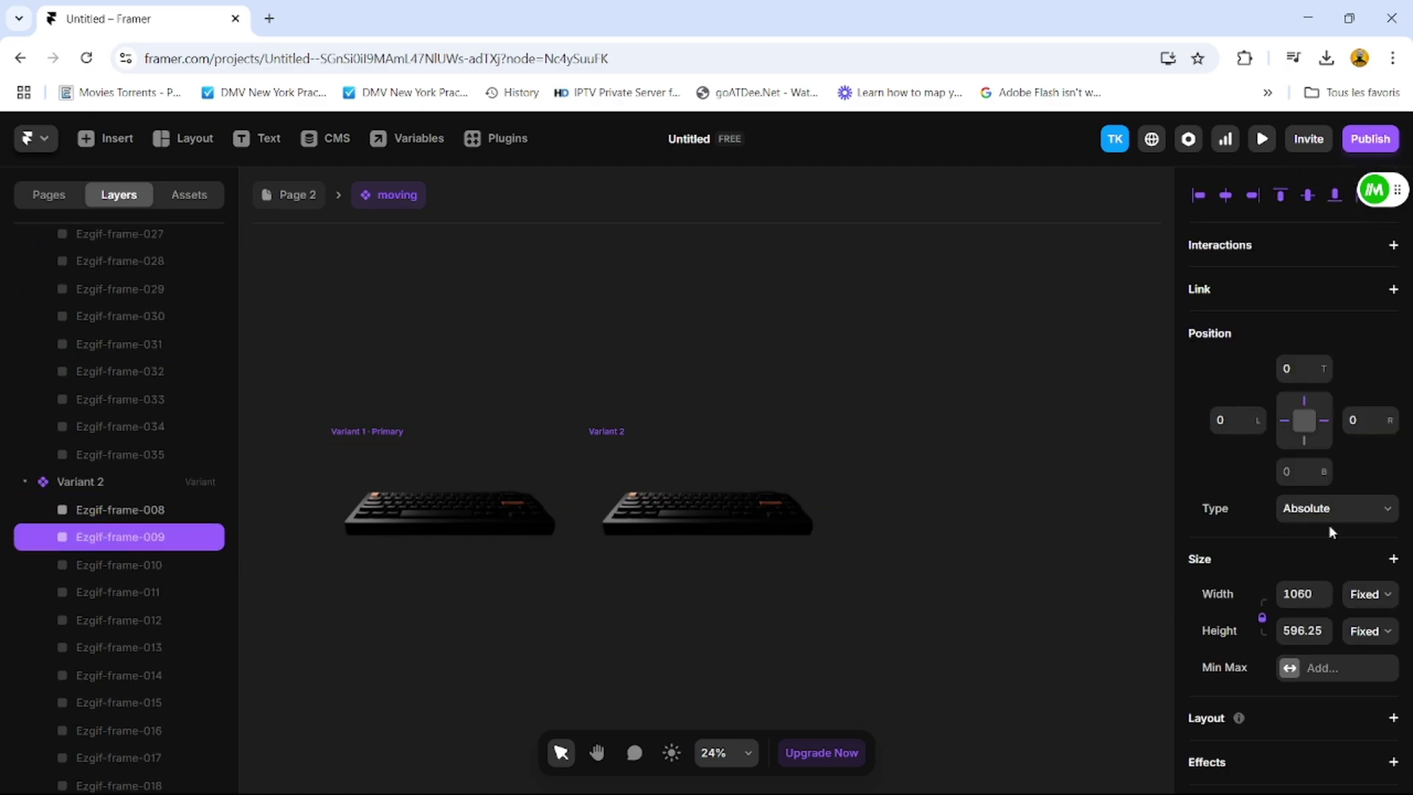
{"action": "scroll", "coordinate": [1333, 531], "scroll_direction": "down", "scroll_amount": 4}
{"action": "left_click", "coordinate": [108, 510]}
{"action": "scroll", "coordinate": [1379, 672], "scroll_direction": "down", "scroll_amount": 5}
{"action": "left_click", "coordinate": [1372, 602]}
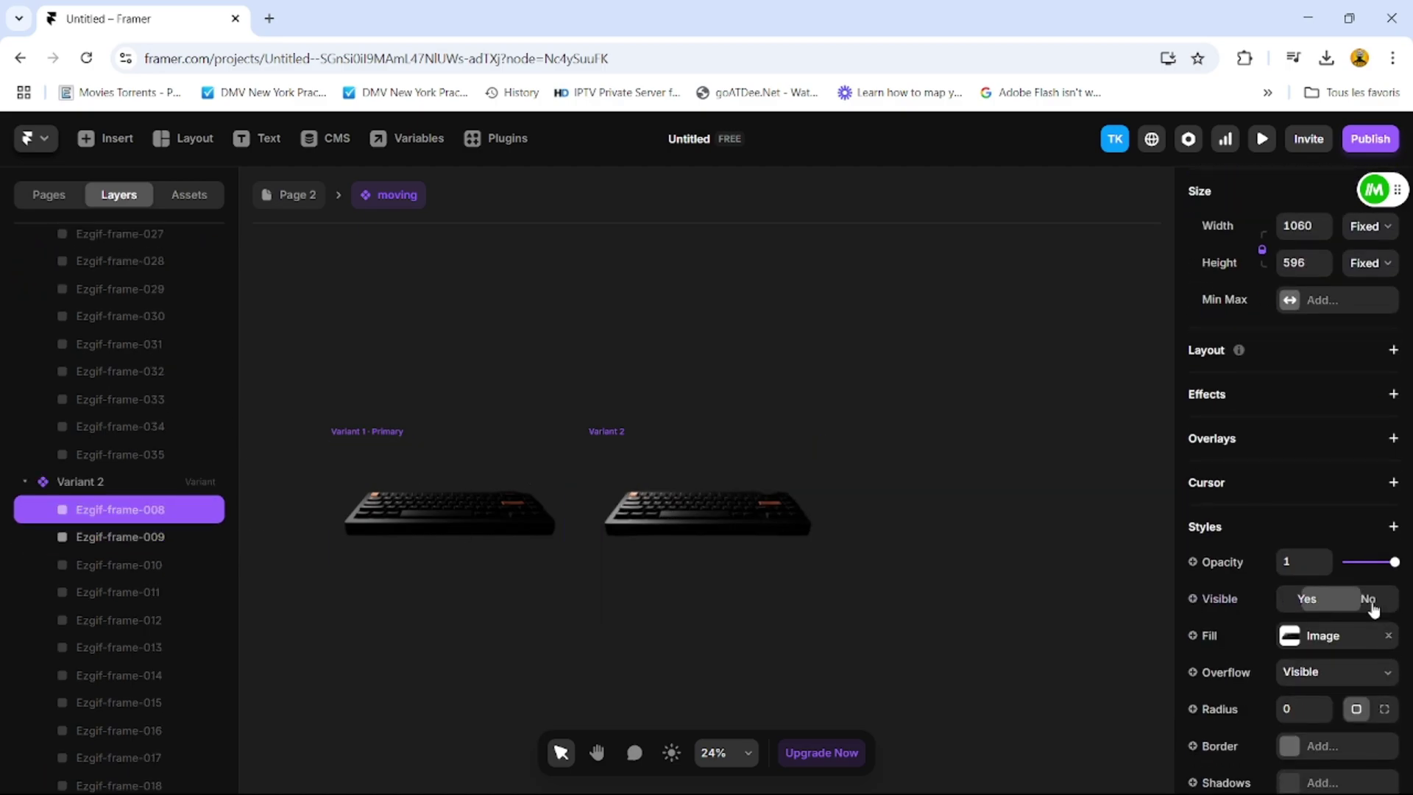
Add Variant 3 to the moving component, hide Ezgif-frame-009 in it and make Ezgif-frame-010 visible
{"action": "left_click", "coordinate": [614, 431]}
{"action": "left_click", "coordinate": [100, 562]}
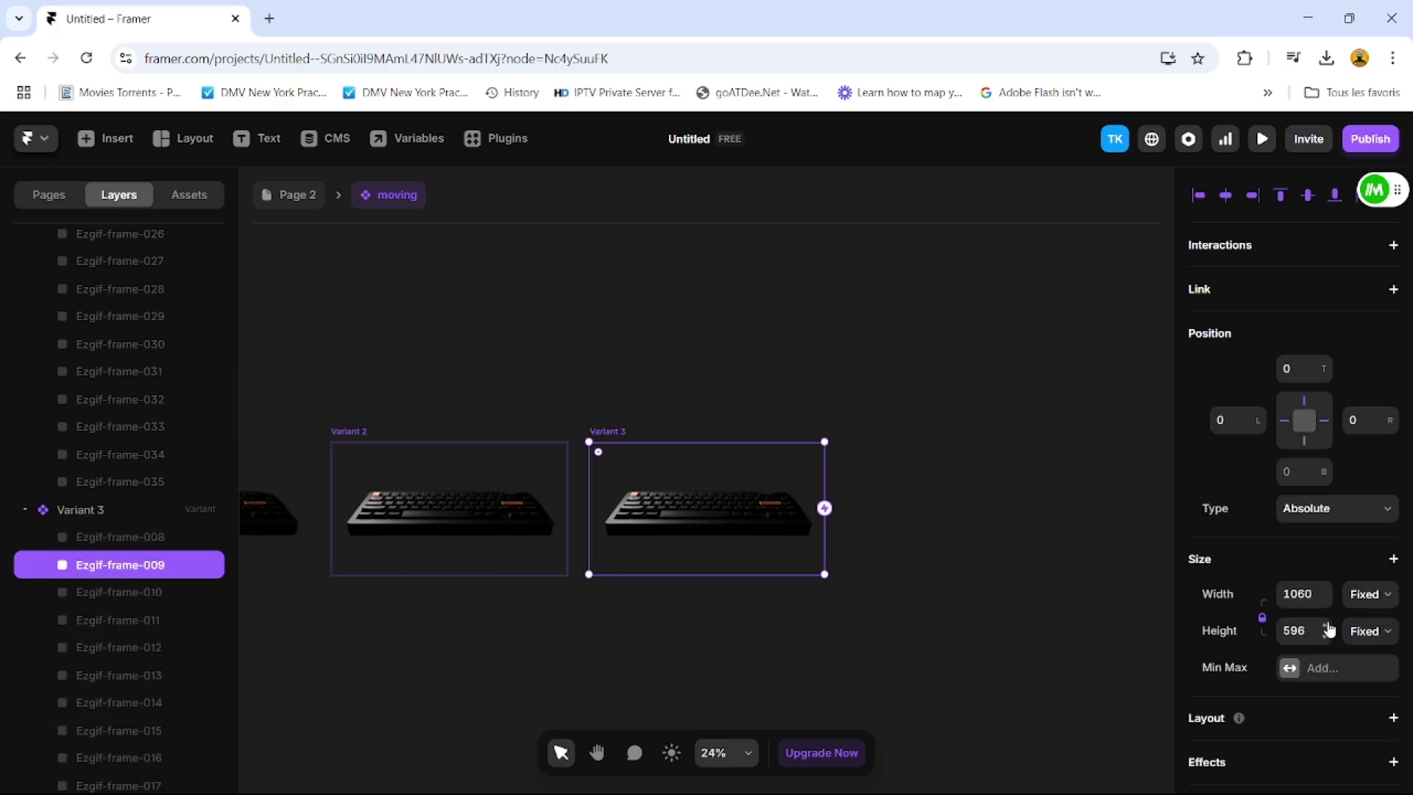
{"action": "scroll", "coordinate": [1365, 688], "scroll_direction": "down", "scroll_amount": 4}
{"action": "left_click", "coordinate": [133, 592]}
{"action": "scroll", "coordinate": [1317, 648], "scroll_direction": "down", "scroll_amount": 5}
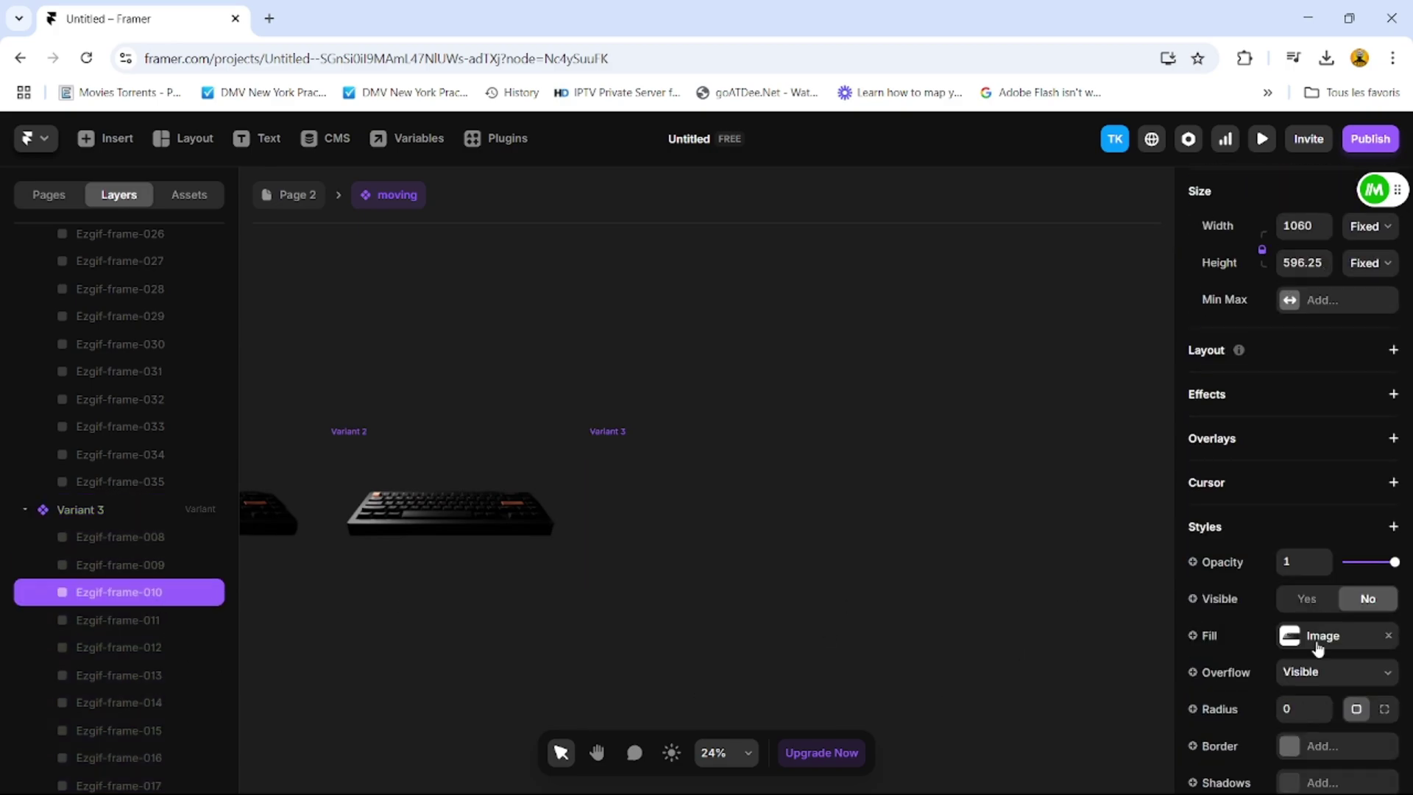
Add Variant 4, hide Ezgif-frame-010 in it and make Ezgif-frame-011 visible
{"action": "left_click", "coordinate": [612, 433]}
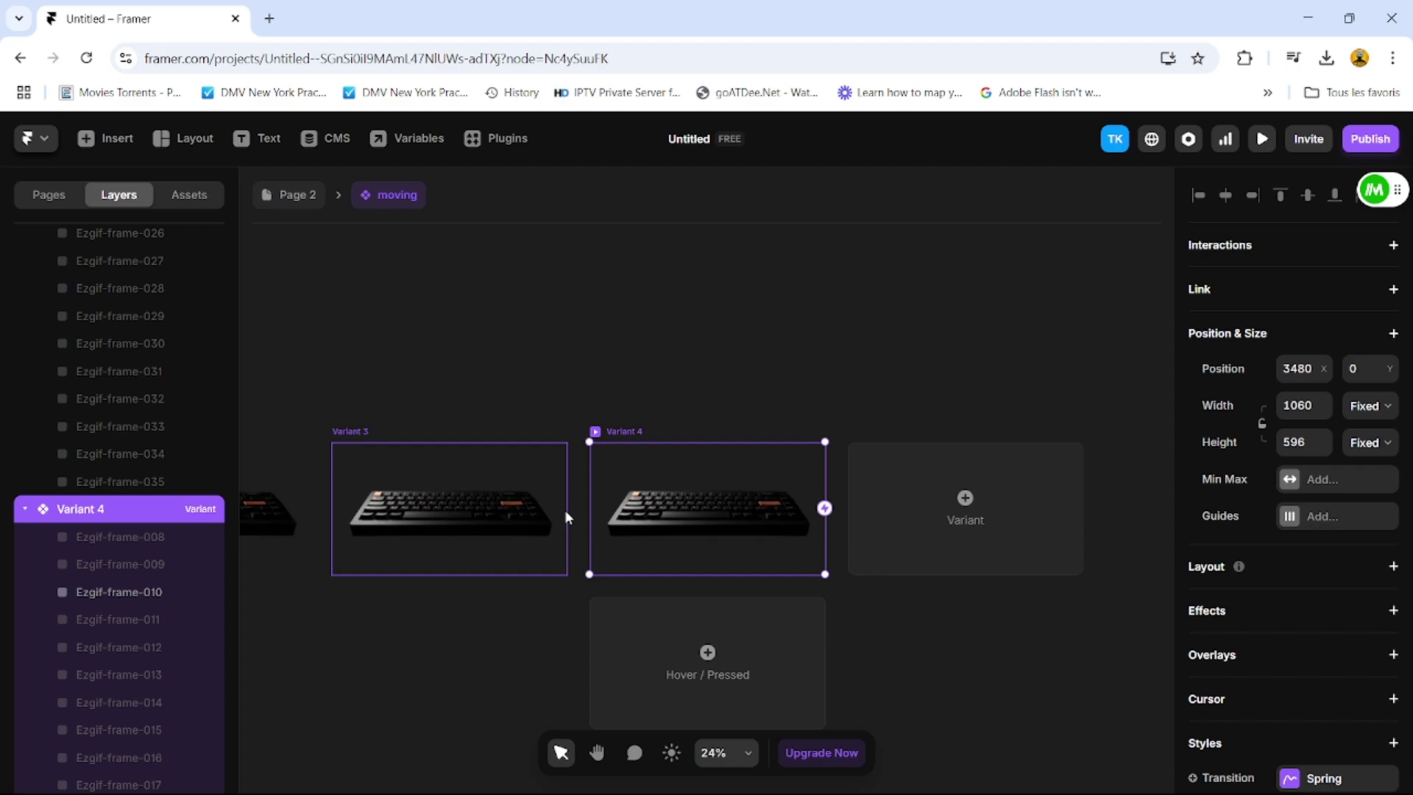
{"action": "key", "text": "space"}
{"action": "left_click_drag", "start_coordinate": [647, 504], "coordinate": [611, 492]}
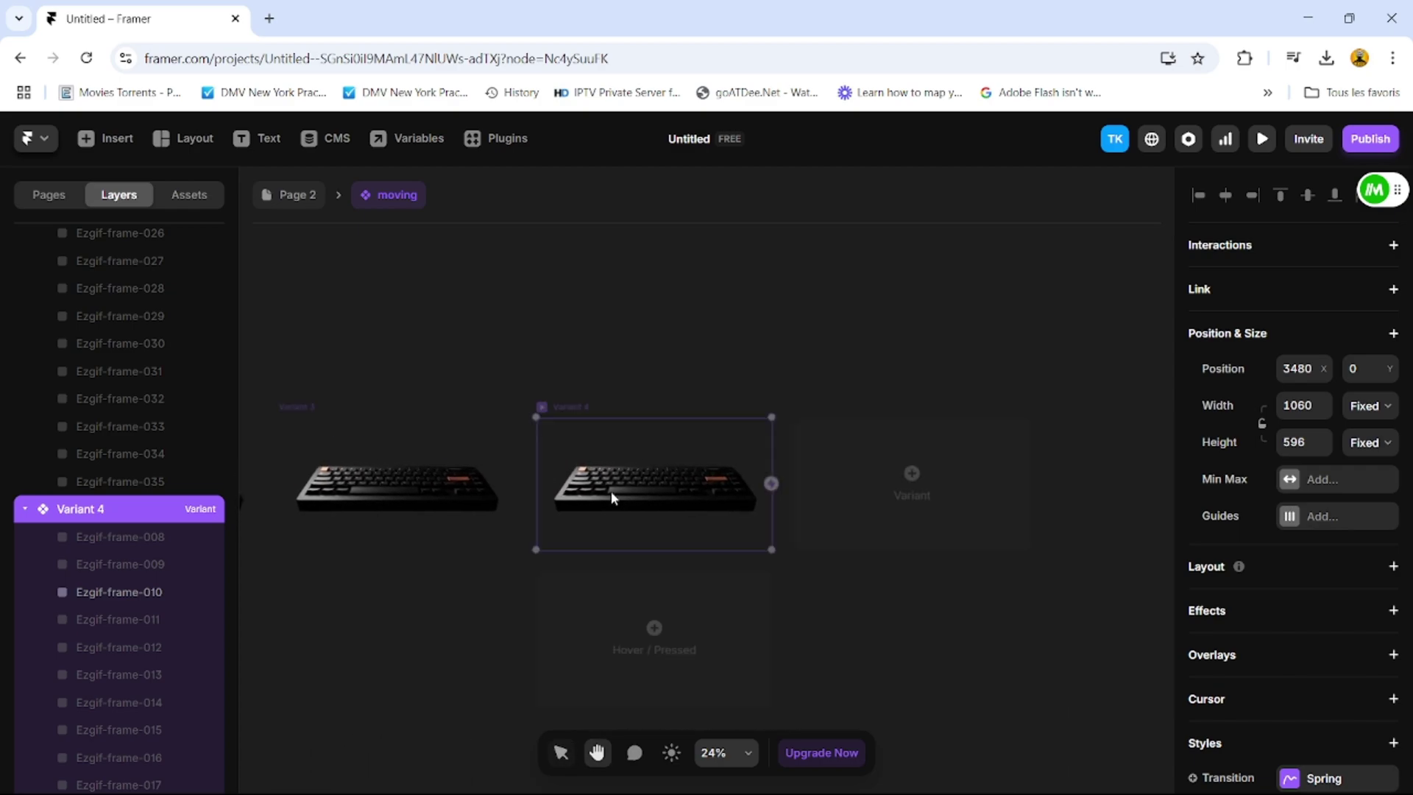
{"action": "left_click", "coordinate": [158, 608]}
{"action": "scroll", "coordinate": [1362, 738], "scroll_direction": "down", "scroll_amount": 5}
{"action": "left_click", "coordinate": [1364, 505]}
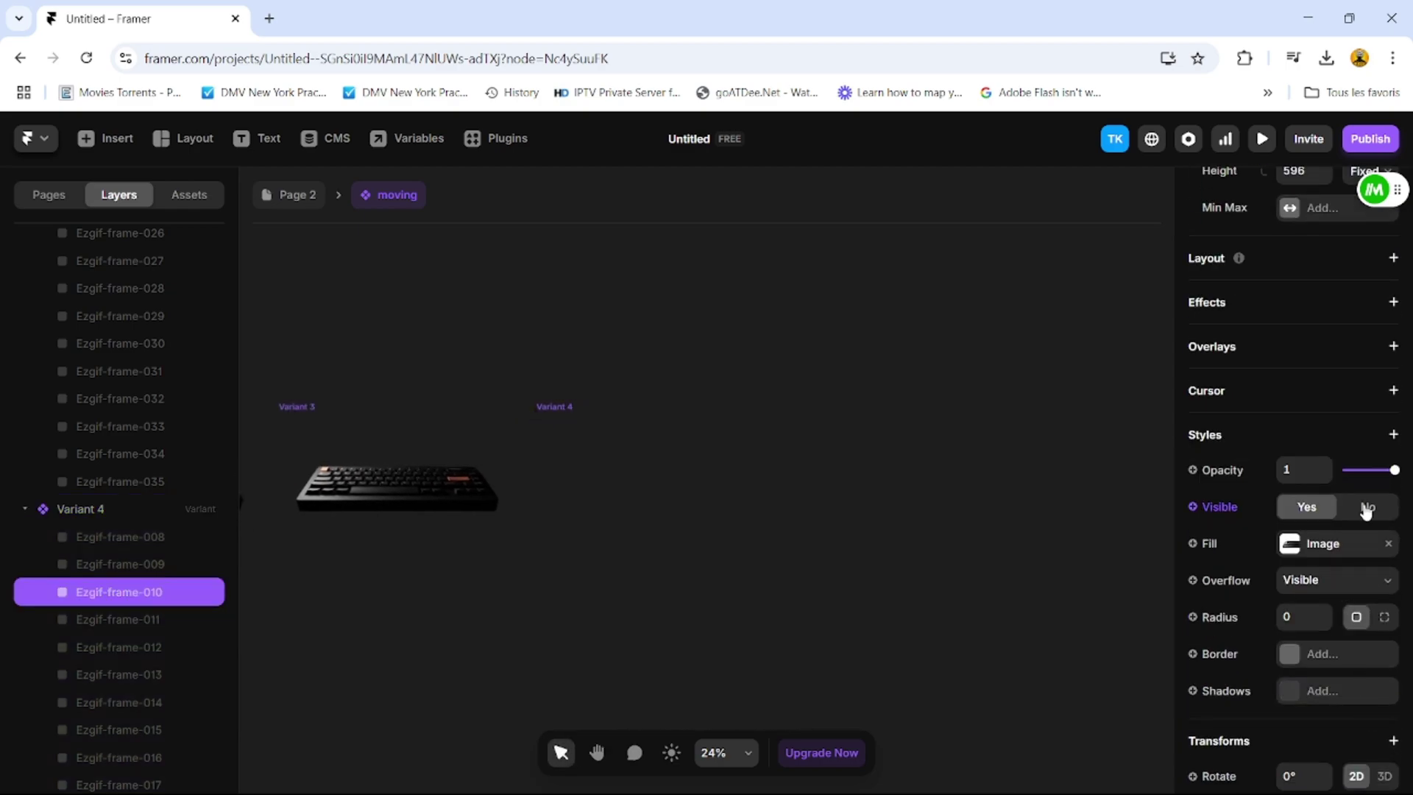
{"action": "left_click", "coordinate": [162, 620]}
{"action": "scroll", "coordinate": [1337, 648], "scroll_direction": "down", "scroll_amount": 5}
Add Variant 5, hide Ezgif-frame-011 in it and make Ezgif-frame-012 visible
{"action": "left_click", "coordinate": [546, 407]}
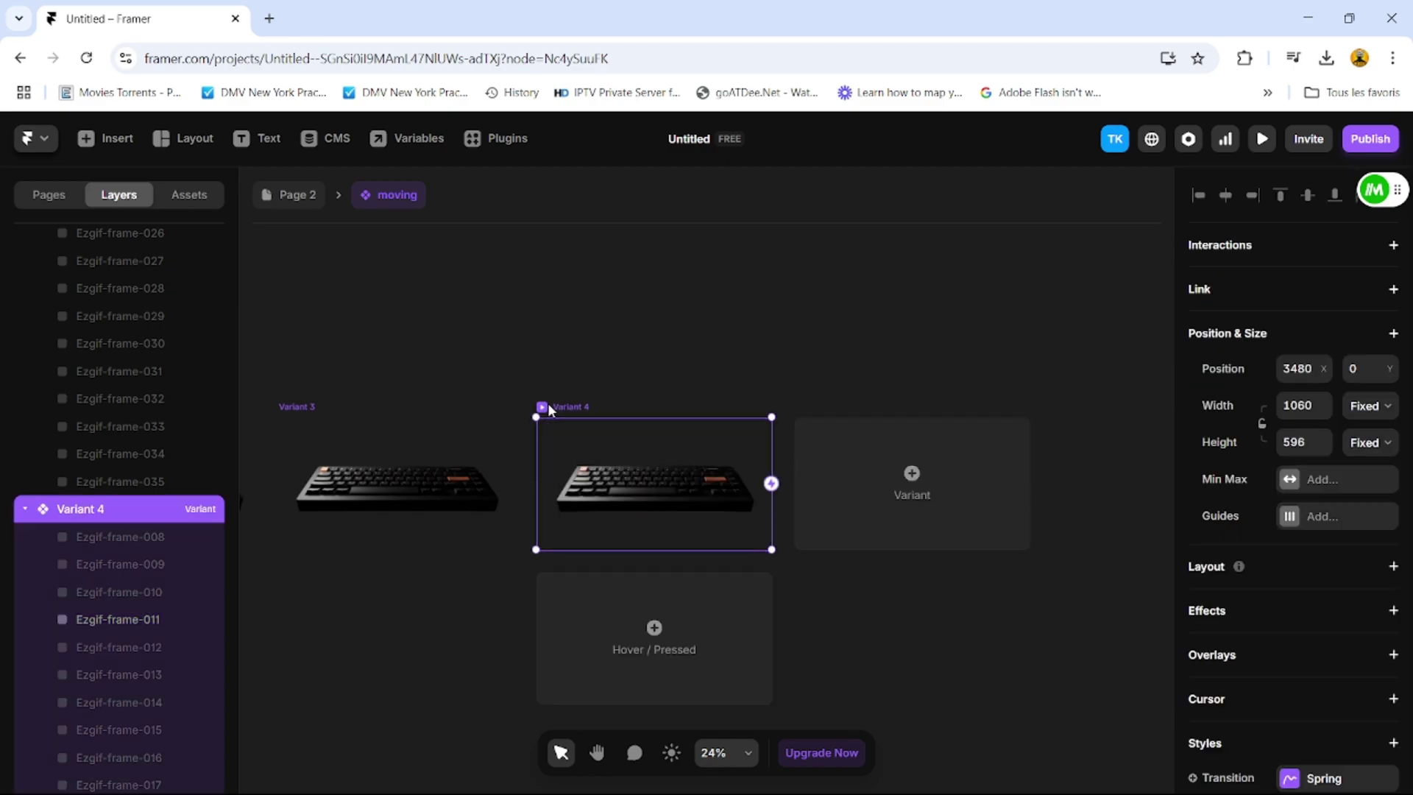
{"action": "left_click", "coordinate": [902, 486]}
{"action": "left_click", "coordinate": [123, 620]}
{"action": "scroll", "coordinate": [1352, 637], "scroll_direction": "down", "scroll_amount": 5}
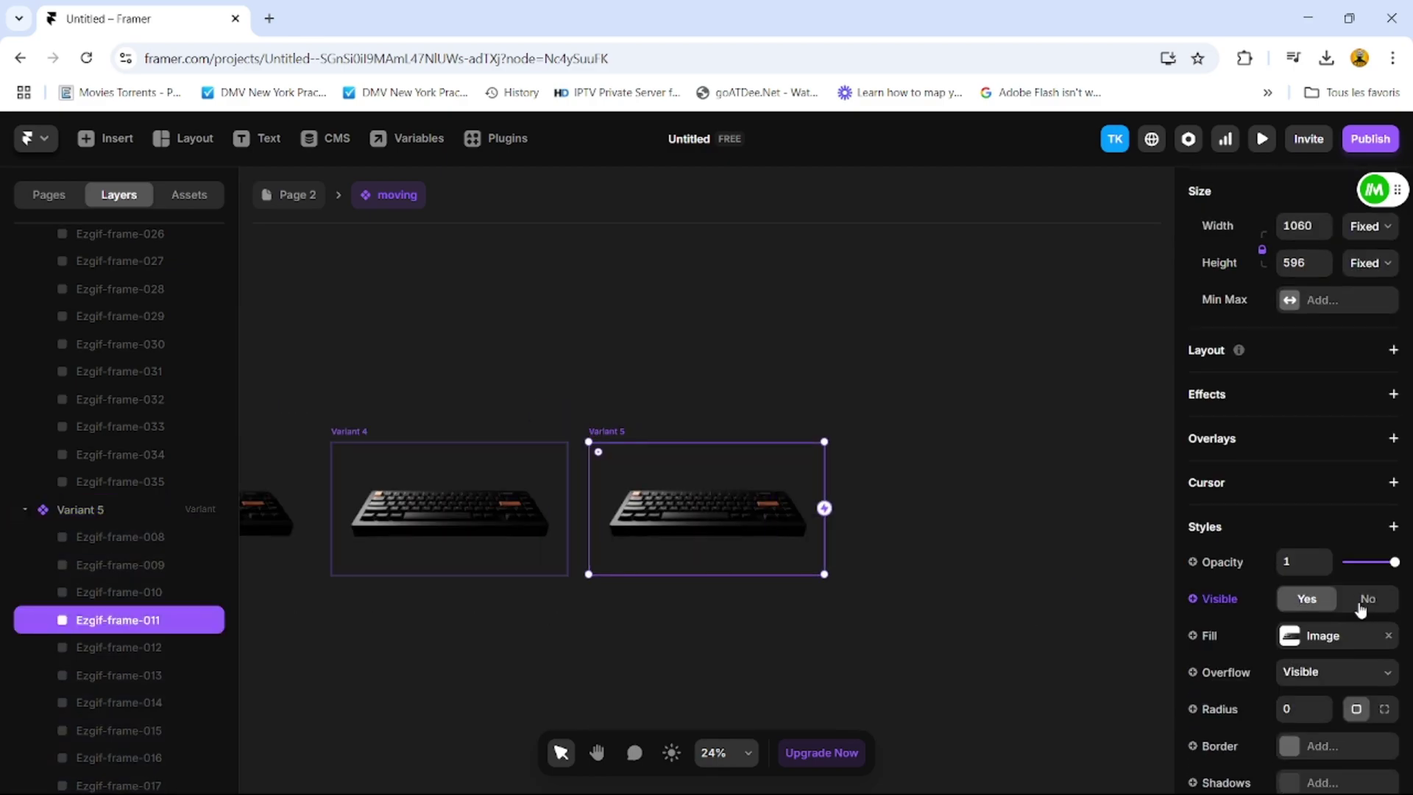
{"action": "left_click", "coordinate": [1365, 598]}
{"action": "left_click", "coordinate": [158, 647]}
{"action": "scroll", "coordinate": [1336, 639], "scroll_direction": "down", "scroll_amount": 5}
Add Variant 6, hide Ezgif-frame-012 in it and make Ezgif-frame-013 visible
{"action": "left_click", "coordinate": [612, 434]}
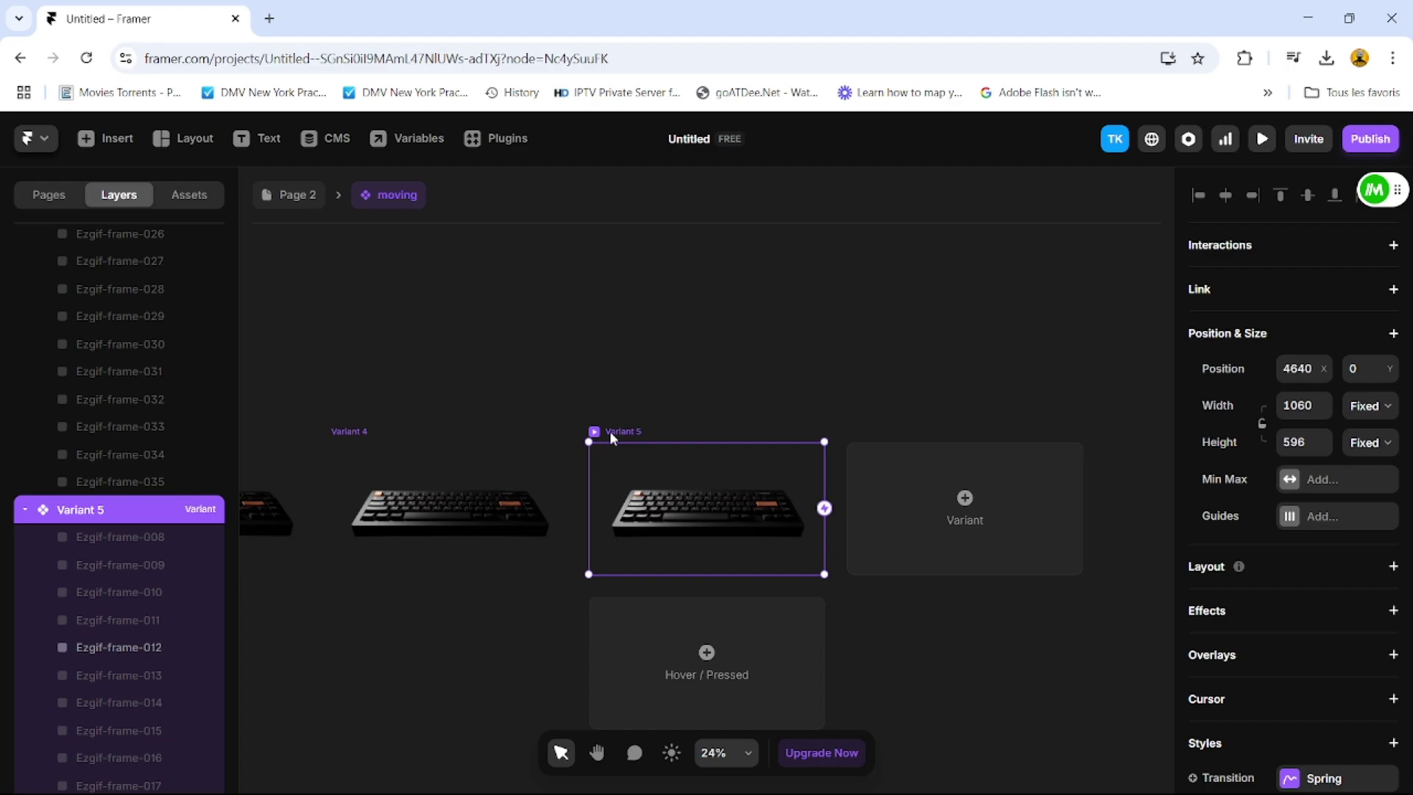
{"action": "left_click", "coordinate": [149, 653]}
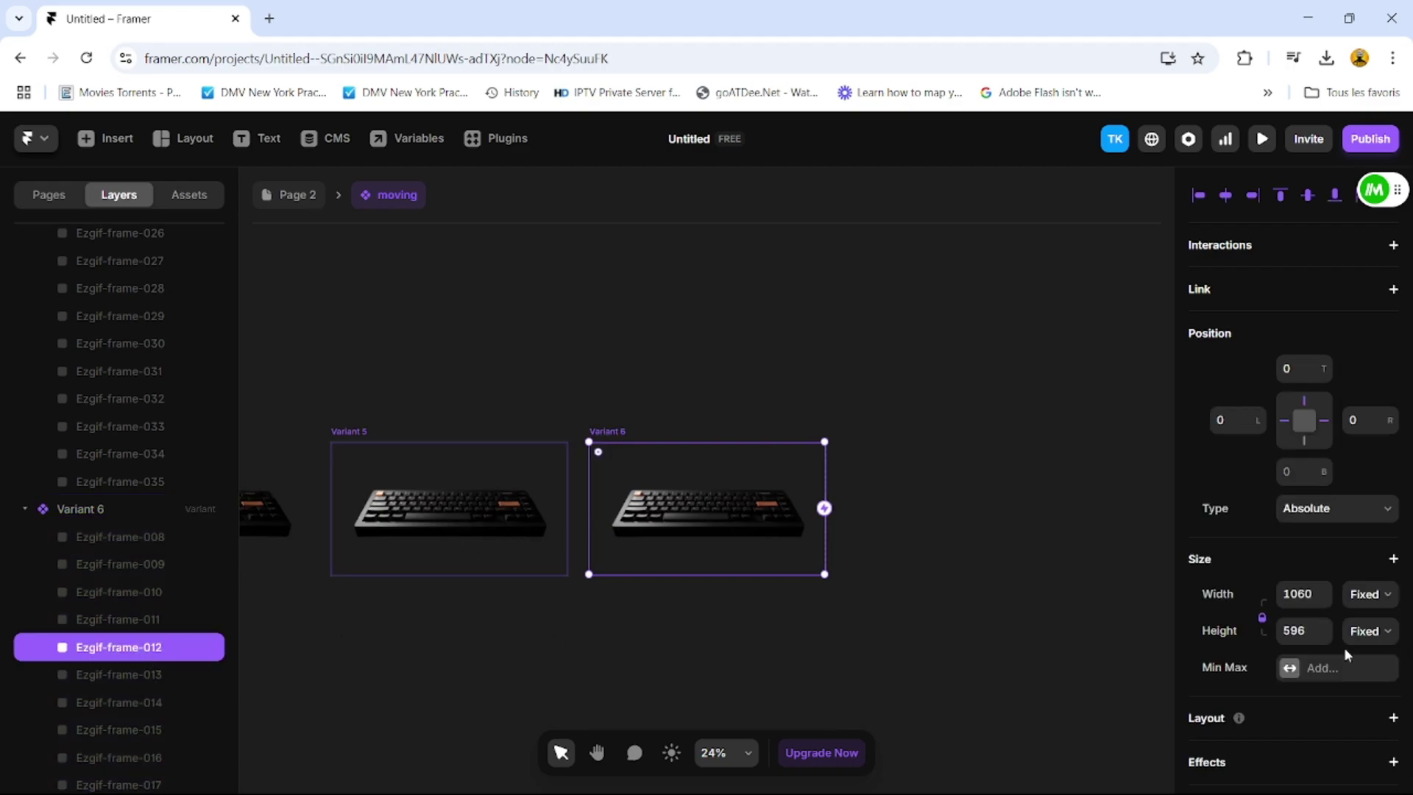
{"action": "scroll", "coordinate": [1347, 657], "scroll_direction": "down", "scroll_amount": 3}
{"action": "left_click", "coordinate": [1363, 693]}
{"action": "left_click", "coordinate": [158, 675]}
{"action": "scroll", "coordinate": [1337, 683], "scroll_direction": "down", "scroll_amount": 5}
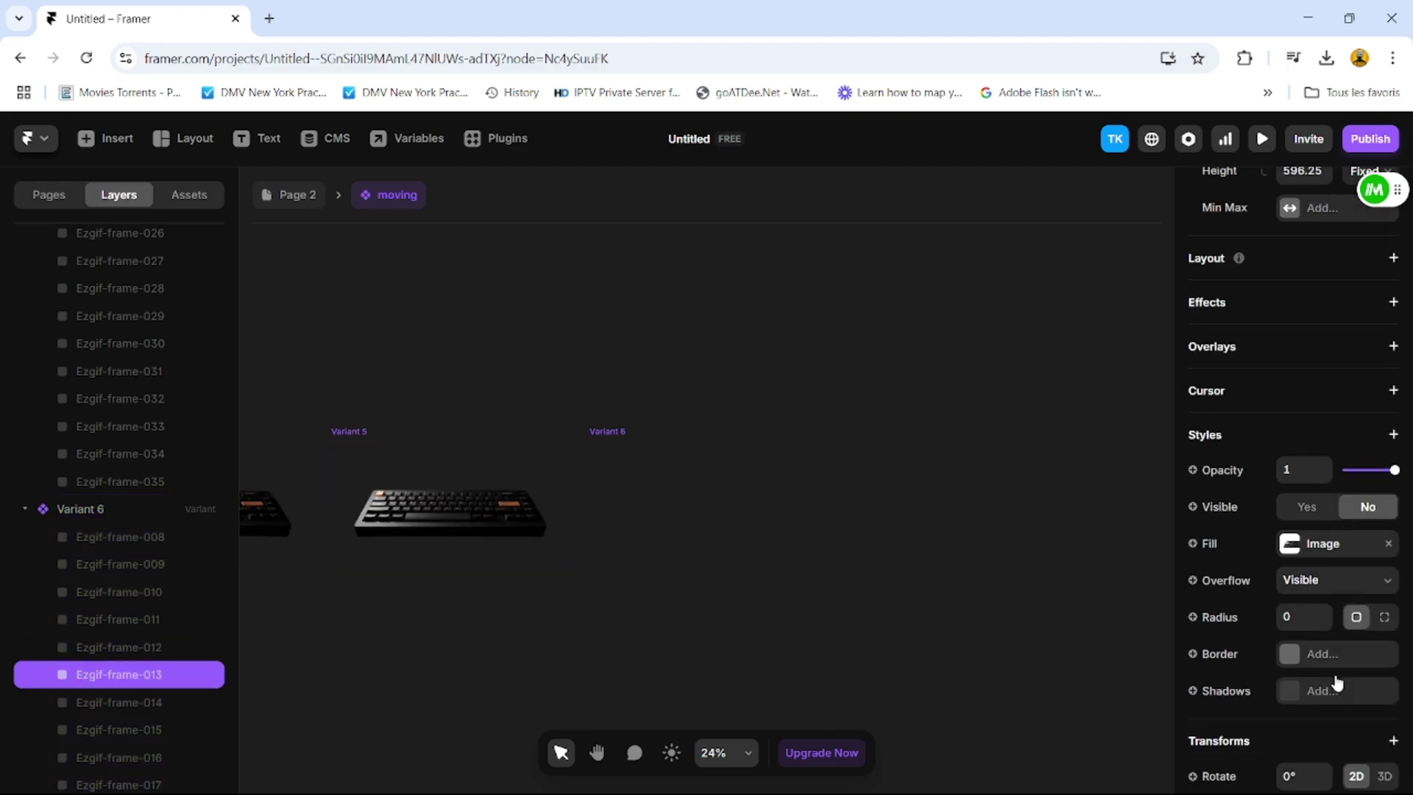
Add Variant 7, hide Ezgif-frame-013 in it and make Ezgif-frame-014 visible
{"action": "left_click", "coordinate": [603, 434]}
{"action": "left_click", "coordinate": [857, 513]}
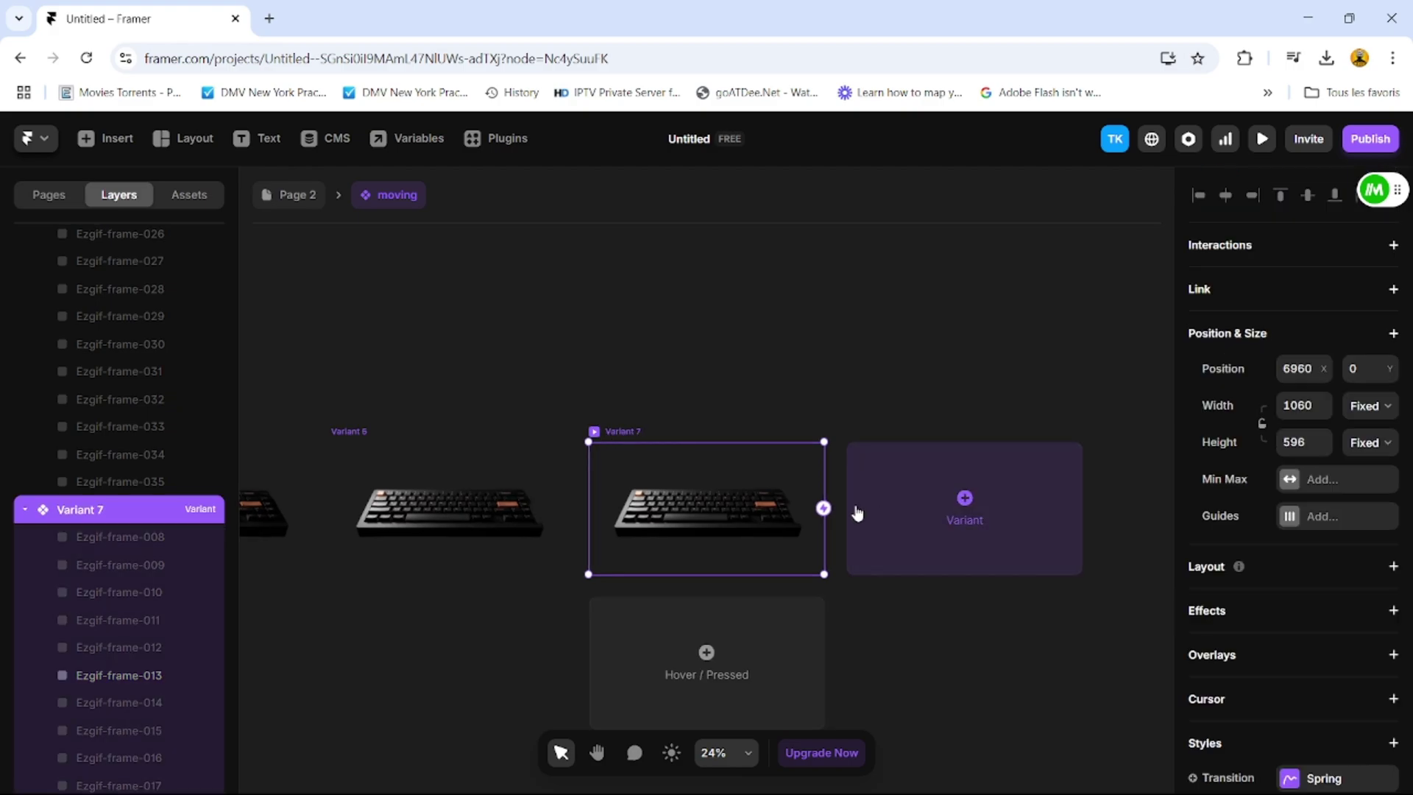
{"action": "left_click", "coordinate": [143, 684]}
{"action": "scroll", "coordinate": [1369, 479], "scroll_direction": "down", "scroll_amount": 5}
{"action": "left_click", "coordinate": [204, 709]}
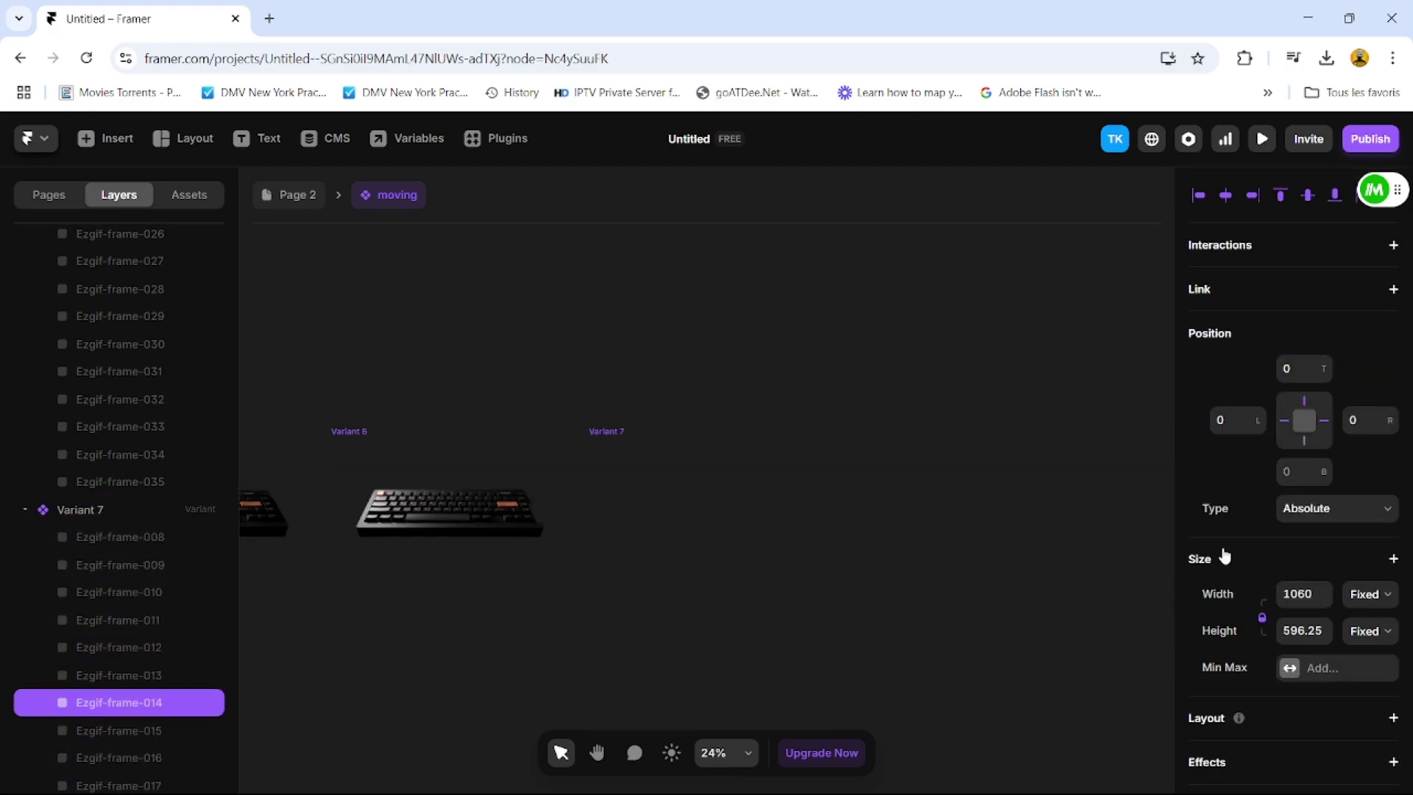
Add Variants 8 to 10 so that they show only Ezgif-frame-015, Ezgif-frame-016 and Ezgif-frame-017 respectively
{"action": "left_click", "coordinate": [622, 434]}
{"action": "key", "text": "ctrl+d"}
{"action": "left_click", "coordinate": [196, 702]}
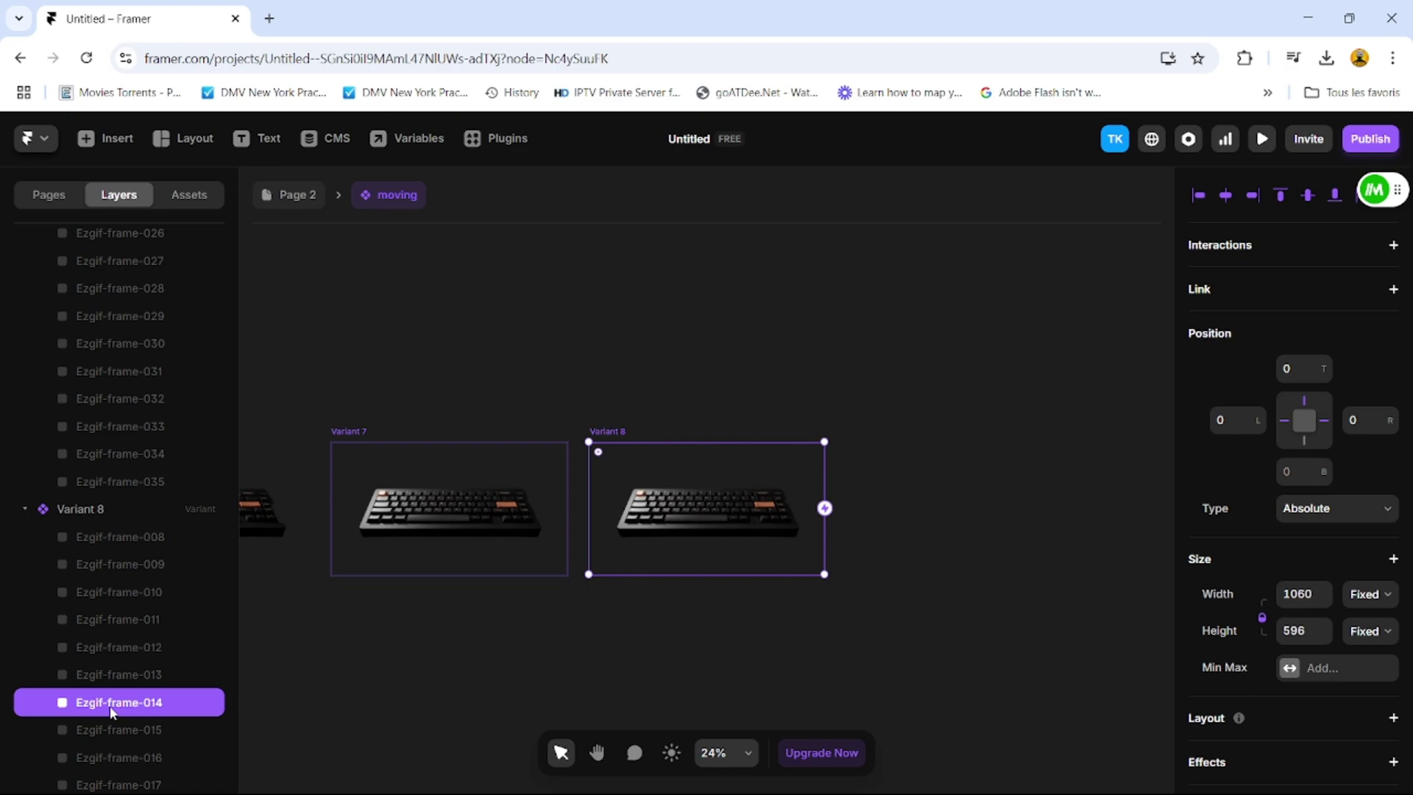
{"action": "left_click", "coordinate": [117, 736]}
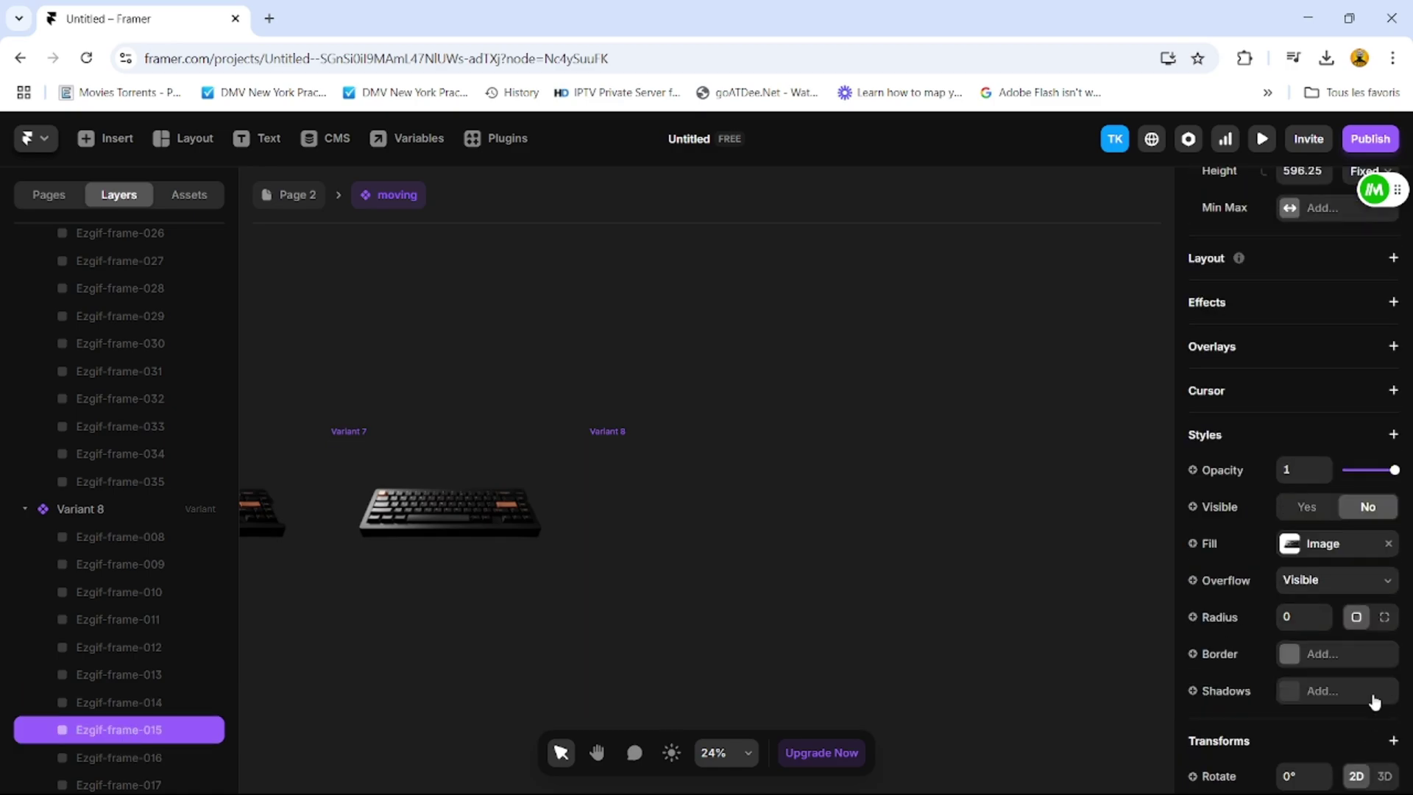
{"action": "key", "text": "ctrl+d"}
{"action": "left_click", "coordinate": [94, 754]}
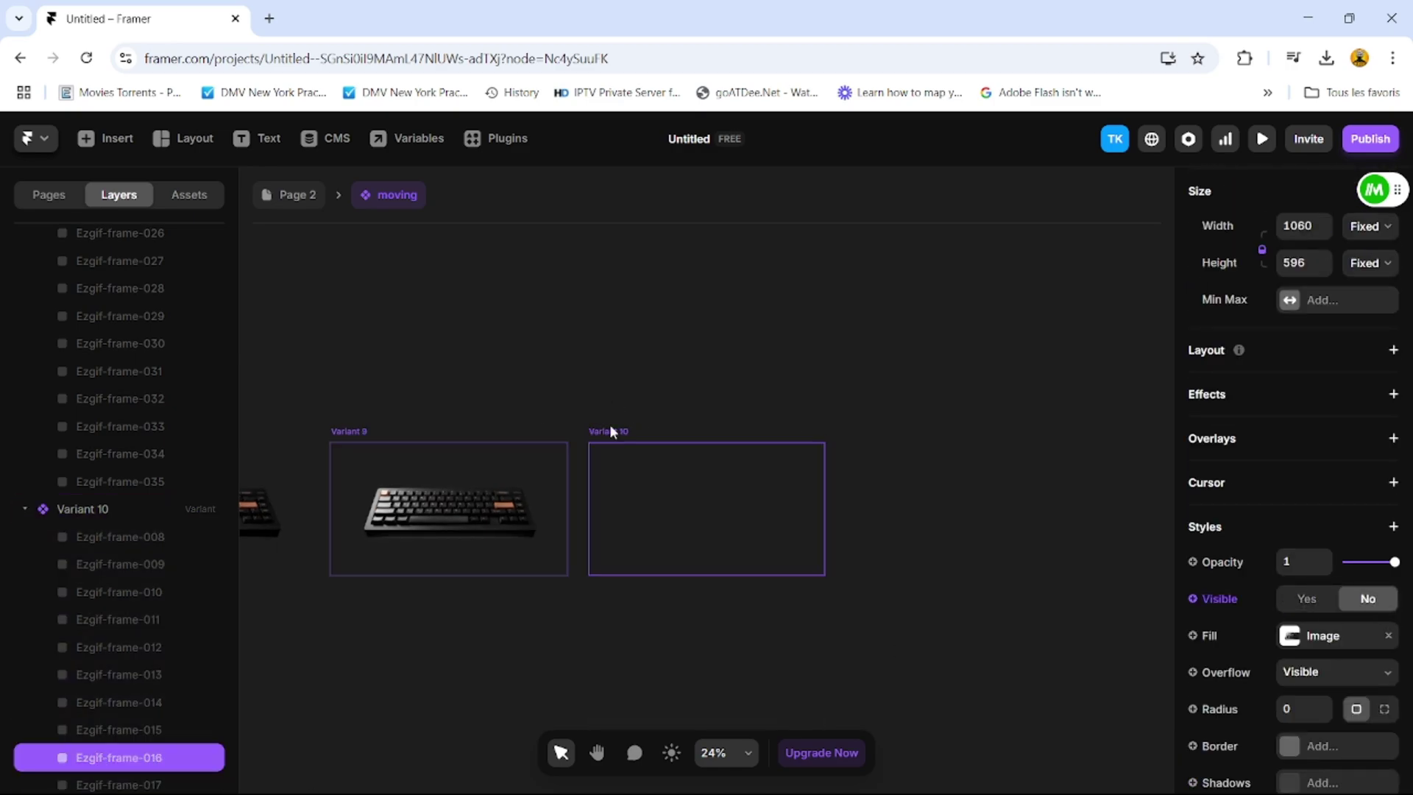
{"action": "key", "text": "Tab"}
Add Variant 11, hide Ezgif-frame-017 in it and make Ezgif-frame-018 visible
{"action": "left_click", "coordinate": [628, 433]}
{"action": "left_click", "coordinate": [965, 508]}
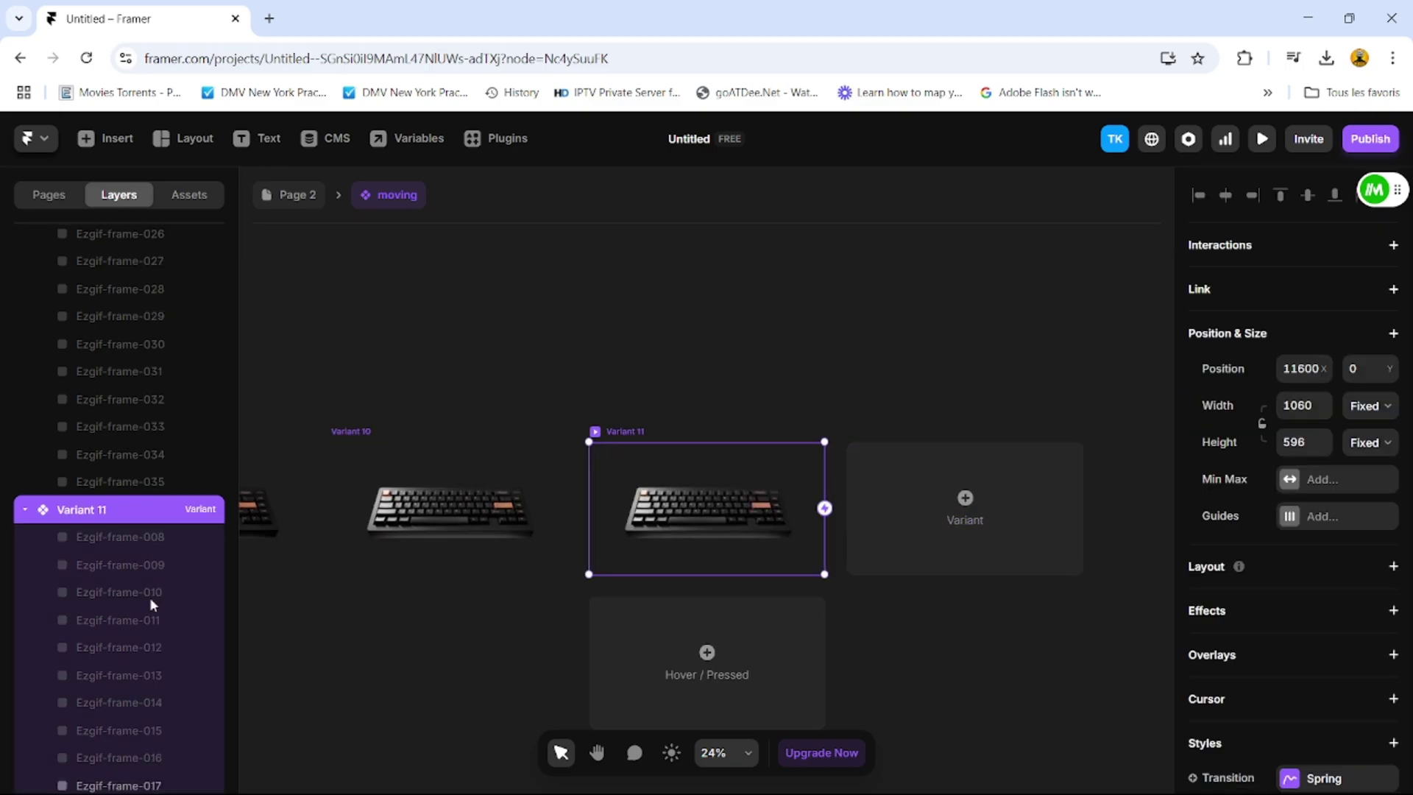
{"action": "left_click", "coordinate": [118, 784]}
{"action": "left_click", "coordinate": [1368, 600]}
{"action": "left_click", "coordinate": [119, 537]}
{"action": "left_click", "coordinate": [1307, 600]}
Add Variants 12 and 13 so that they show only Ezgif-frame-019 and Ezgif-frame-020 respectively
{"action": "left_click", "coordinate": [609, 432]}
{"action": "left_click", "coordinate": [965, 508]}
{"action": "left_click", "coordinate": [608, 433]}
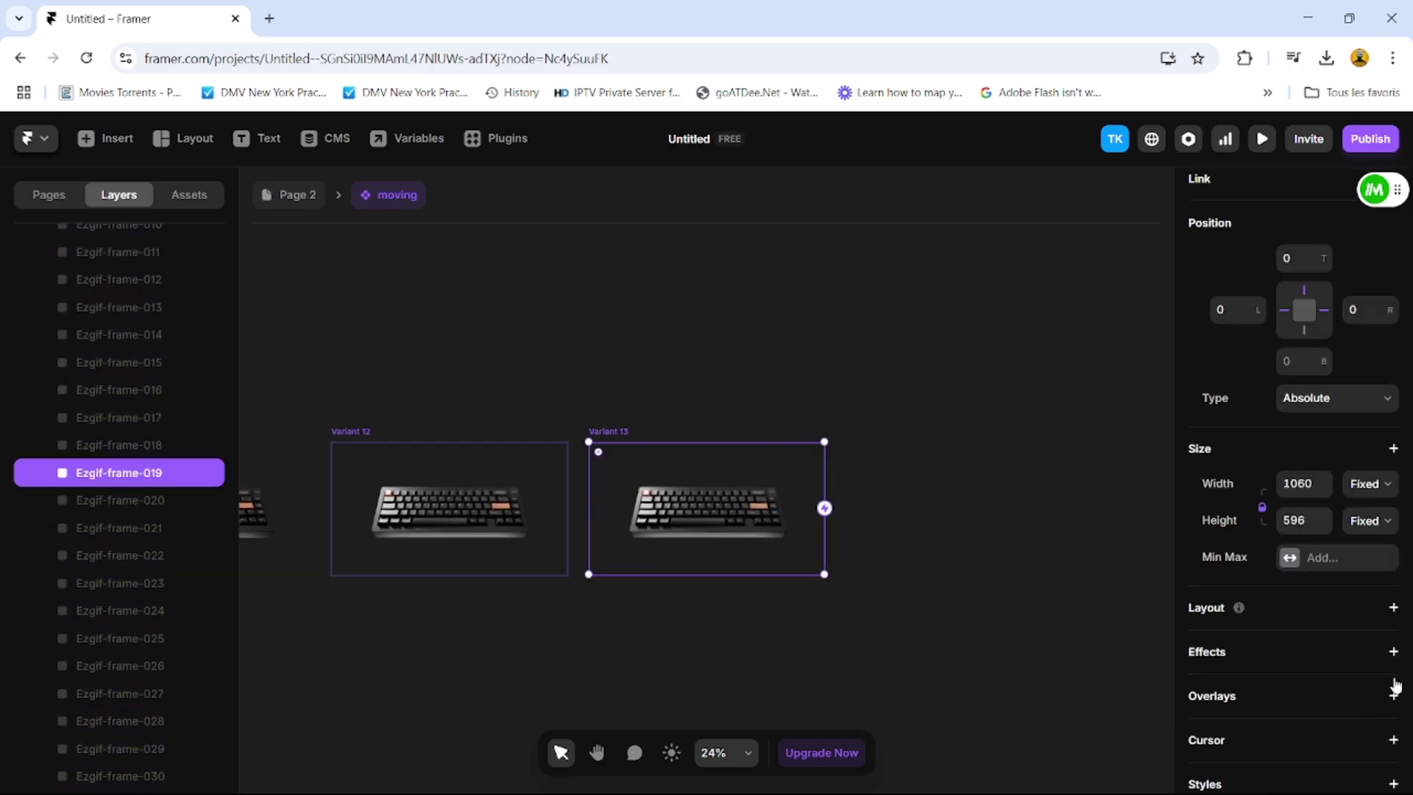
{"action": "key", "text": "ctrl+d"}
{"action": "left_click", "coordinate": [118, 528]}
{"action": "left_click", "coordinate": [1307, 599]}
Add Variants 14 and 15 so that they show only Ezgif-frame-021 and Ezgif-frame-022 respectively
{"action": "left_click", "coordinate": [609, 432]}
{"action": "left_click", "coordinate": [965, 509]}
{"action": "scroll", "coordinate": [120, 638], "scroll_direction": "down", "scroll_amount": 5}
{"action": "left_click", "coordinate": [119, 435]}
{"action": "left_click", "coordinate": [1368, 599]}
{"action": "left_click", "coordinate": [118, 464]}
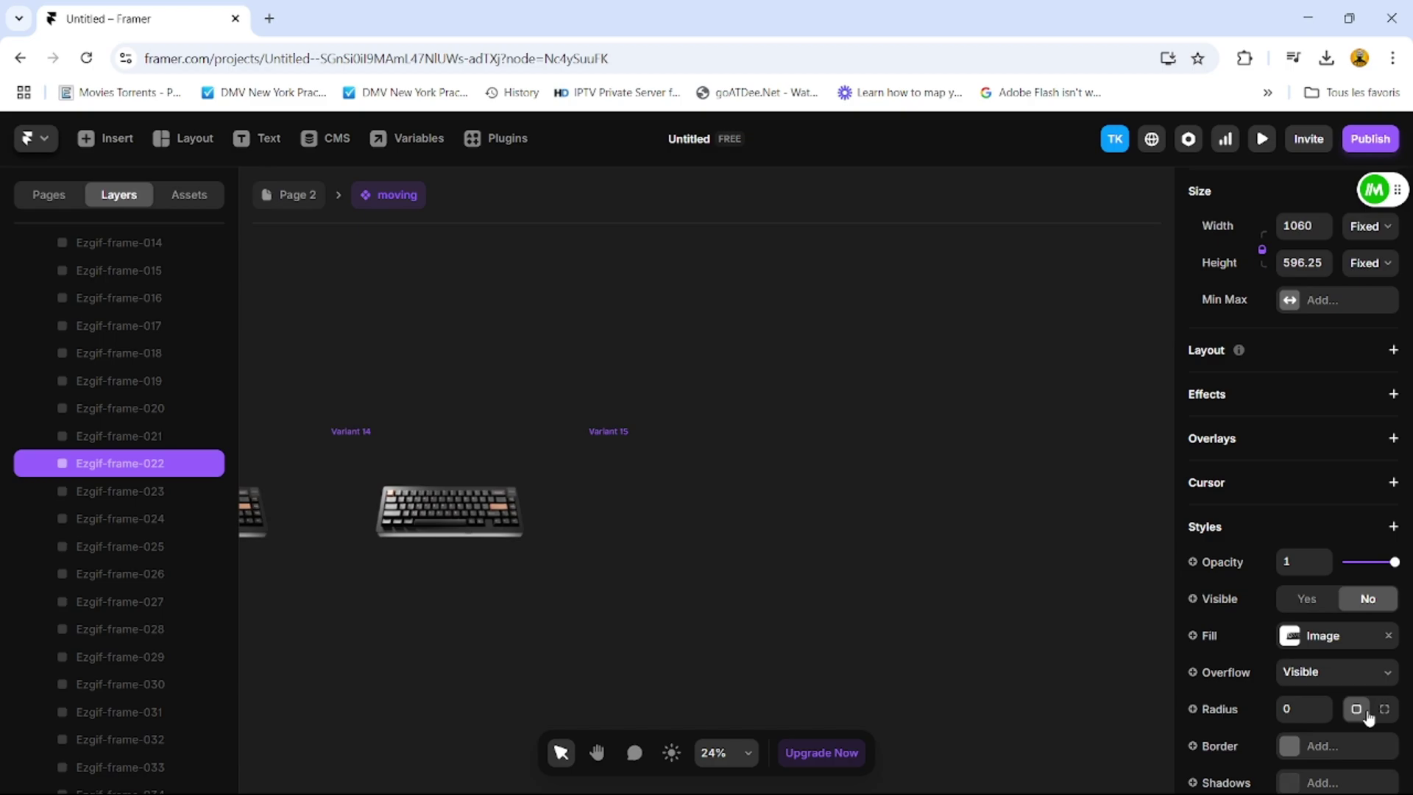
Add Variants 16 to 19, each showing only the next image, from Ezgif-frame-023 to Ezgif-frame-026
{"action": "key", "text": "ctrl+d"}
{"action": "key", "text": "Tab"}
{"action": "key", "text": "ctrl+d"}
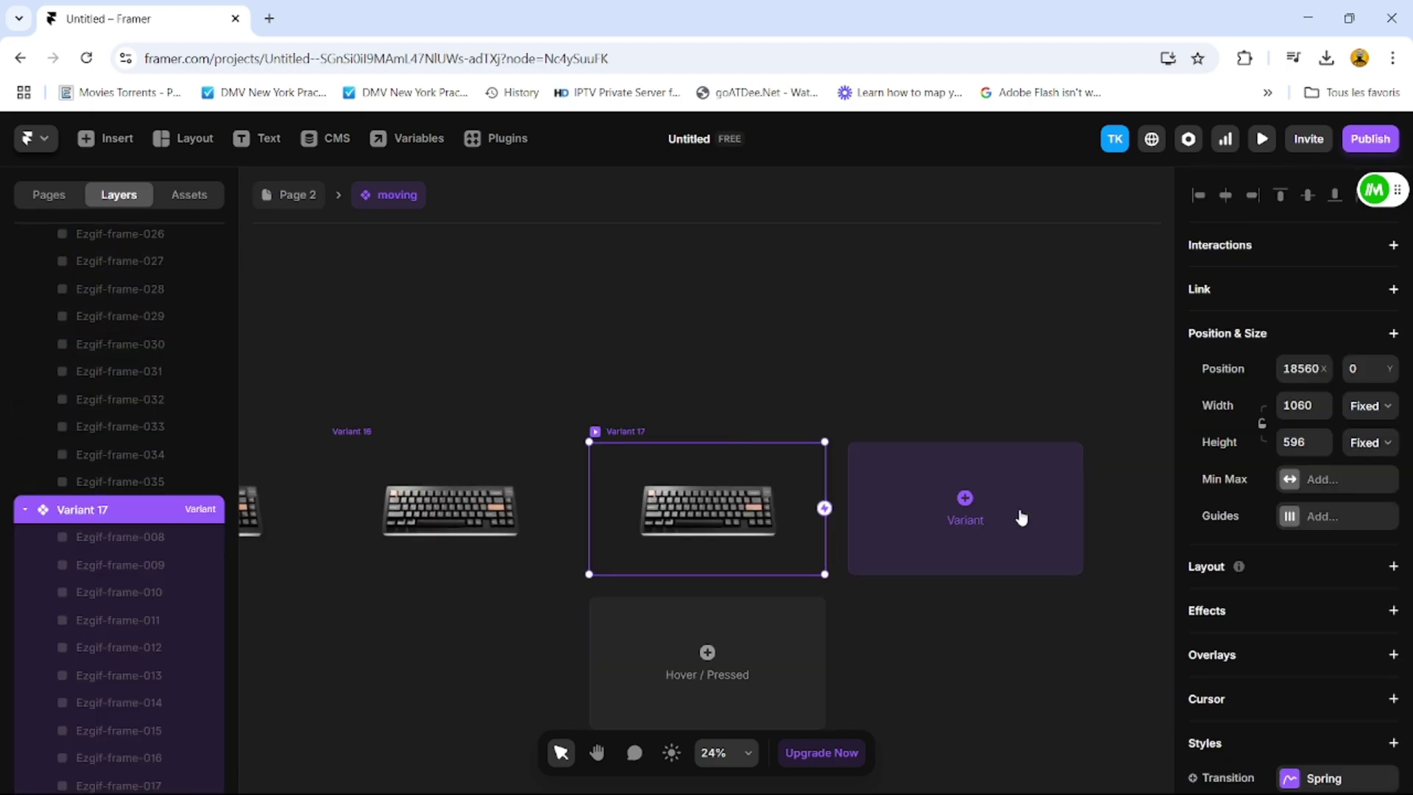
{"action": "key", "text": "Tab"}
{"action": "key", "text": "ctrl+d"}
{"action": "left_click", "coordinate": [118, 491]}
{"action": "left_click", "coordinate": [118, 519]}
{"action": "left_click", "coordinate": [1308, 599]}
Add Variants 20 and 21 so that they show only Ezgif-frame-027 and Ezgif-frame-028 respectively
{"action": "left_click", "coordinate": [965, 508]}
{"action": "left_click", "coordinate": [119, 518]}
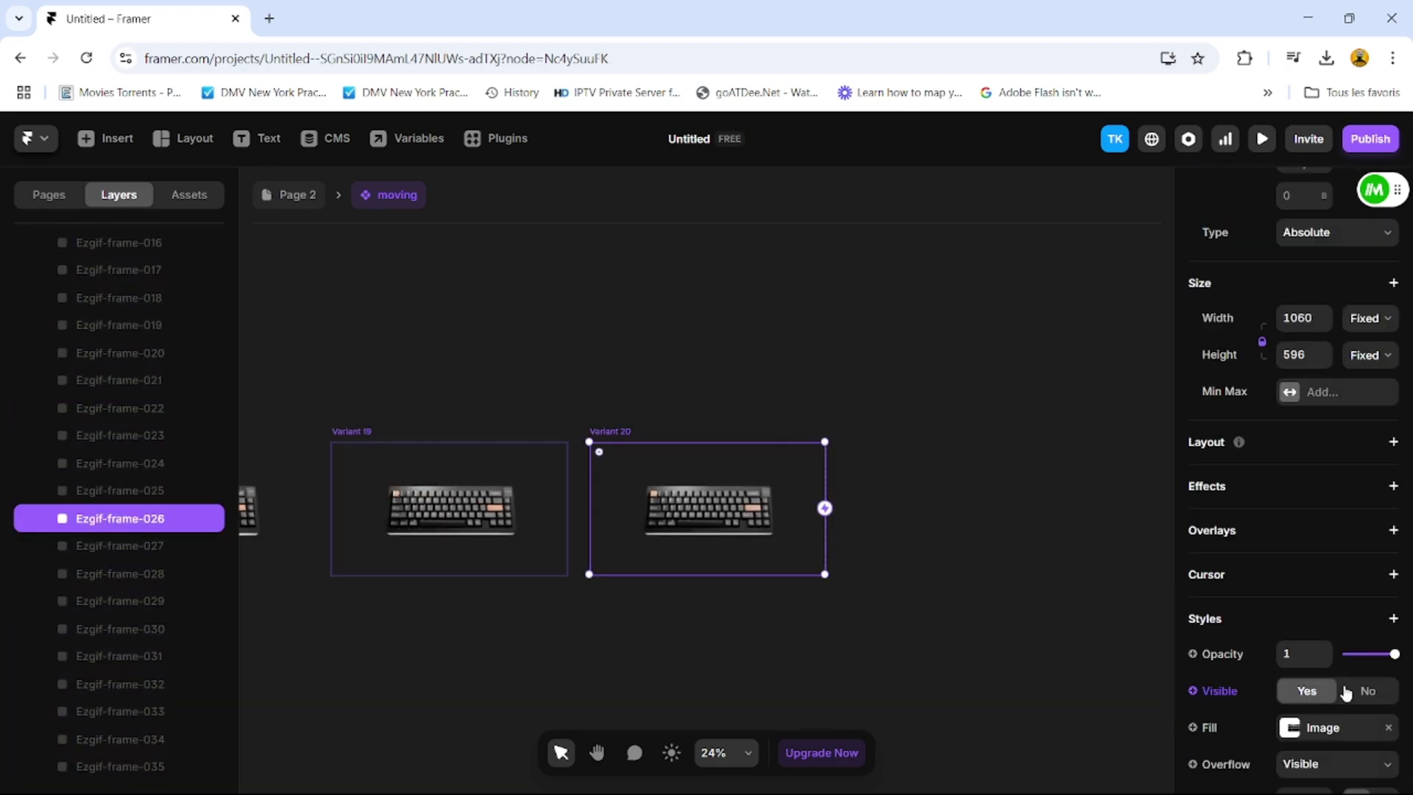
{"action": "left_click", "coordinate": [119, 546]}
{"action": "left_click", "coordinate": [900, 525]}
{"action": "left_click", "coordinate": [352, 432]}
{"action": "key", "text": "Tab"}
{"action": "key", "text": "ctrl+d"}
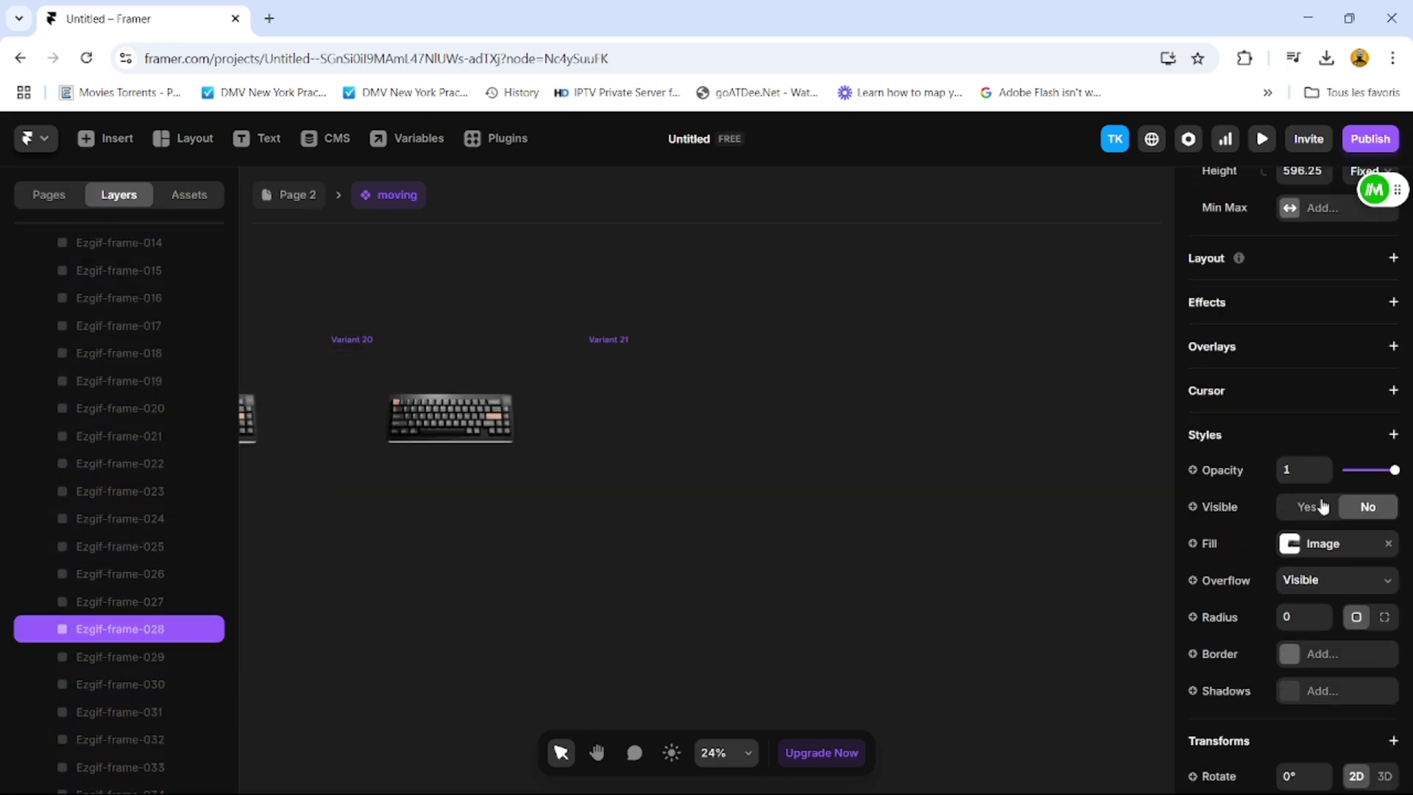
Add Variants 22 to 25, each showing only the next image, from Ezgif-frame-029 to Ezgif-frame-032
{"action": "key", "text": "Tab"}
{"action": "key", "text": "ctrl+d"}
{"action": "key", "text": "Tab"}
{"action": "key", "text": "ctrl+d"}
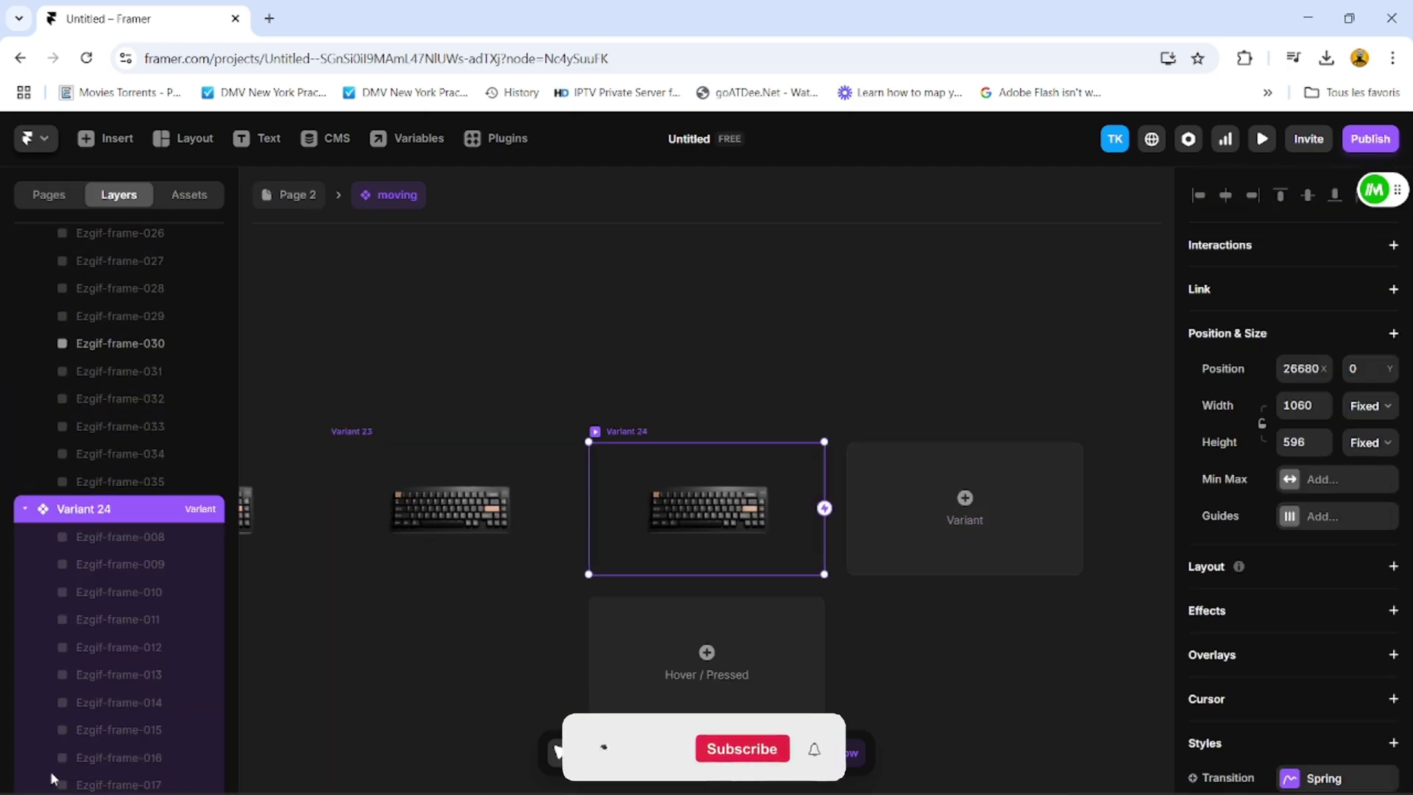
{"action": "key", "text": "Tab"}
{"action": "key", "text": "ctrl+d"}
{"action": "key", "text": "Tab"}
{"action": "key", "text": "ctrl+d"}
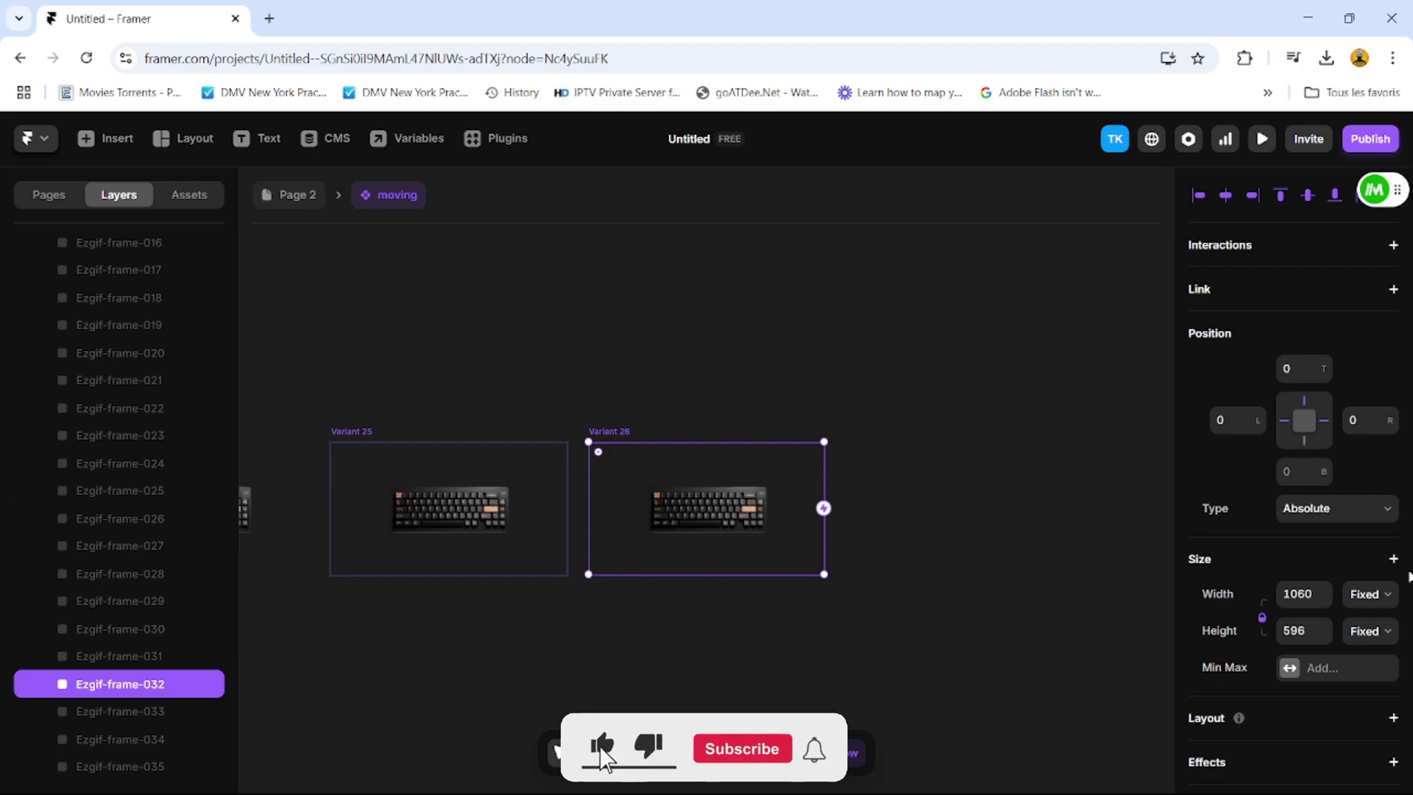
Add Variants 26 and 27 so that they show only Ezgif-frame-033 and Ezgif-frame-034 respectively
{"action": "key", "text": "Tab"}
{"action": "key", "text": "ctrl+d"}
{"action": "left_click", "coordinate": [182, 739]}
{"action": "left_click", "coordinate": [1306, 507]}
Add Variant 28, hide Ezgif-frame-034 in it and make Ezgif-frame-035 visible
{"action": "left_click", "coordinate": [962, 418]}
{"action": "scroll", "coordinate": [198, 471], "scroll_direction": "down", "scroll_amount": 10}
{"action": "left_click", "coordinate": [153, 738]}
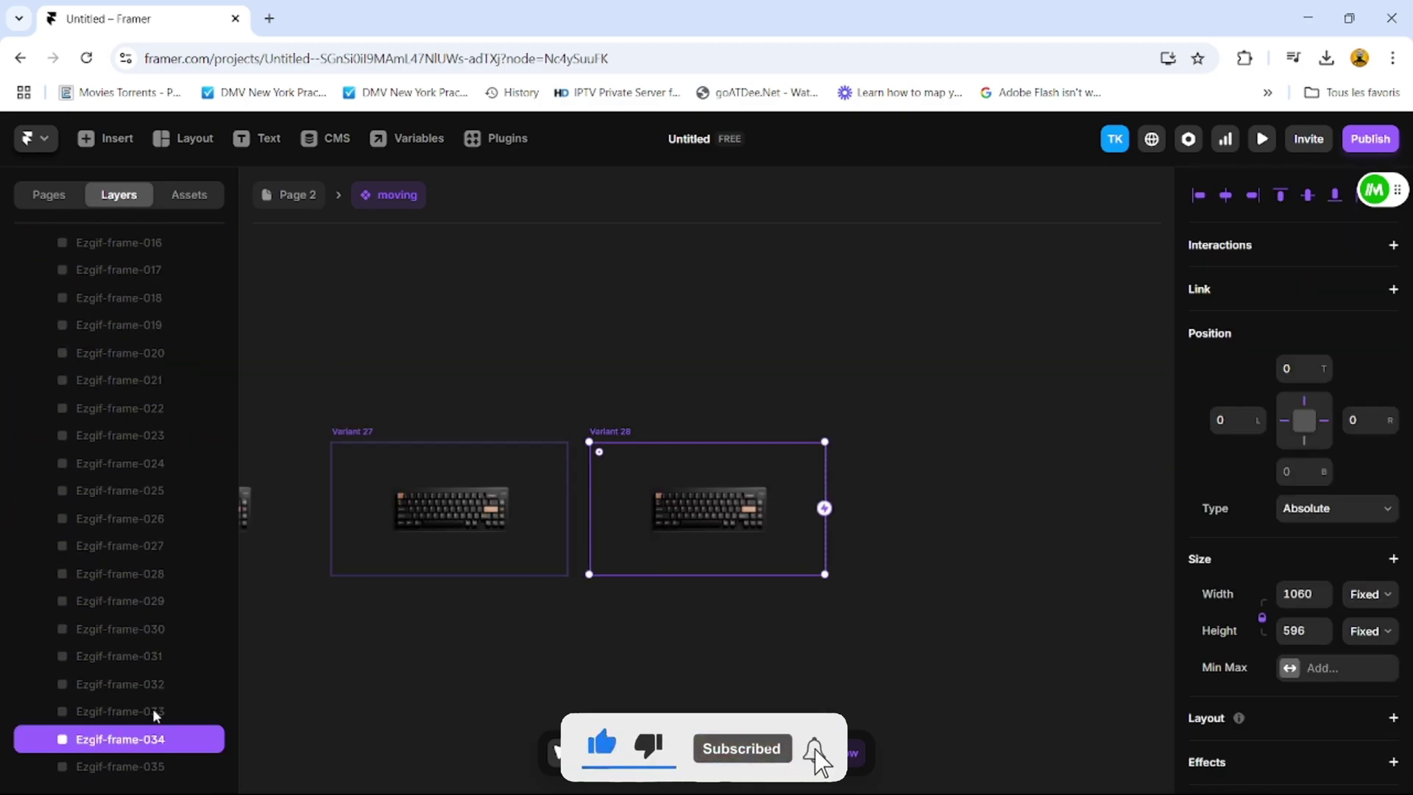
{"action": "left_click", "coordinate": [1368, 507]}
{"action": "left_click", "coordinate": [153, 767]}
{"action": "left_click", "coordinate": [1306, 507]}
{"action": "scroll", "coordinate": [475, 490], "scroll_direction": "up", "scroll_amount": 10}
{"action": "left_click_drag", "start_coordinate": [925, 393], "coordinate": [556, 425]}
{"action": "scroll", "coordinate": [556, 425], "scroll_direction": "down", "scroll_amount": 3}
{"action": "scroll", "coordinate": [929, 355], "scroll_direction": "down", "scroll_amount": 3}
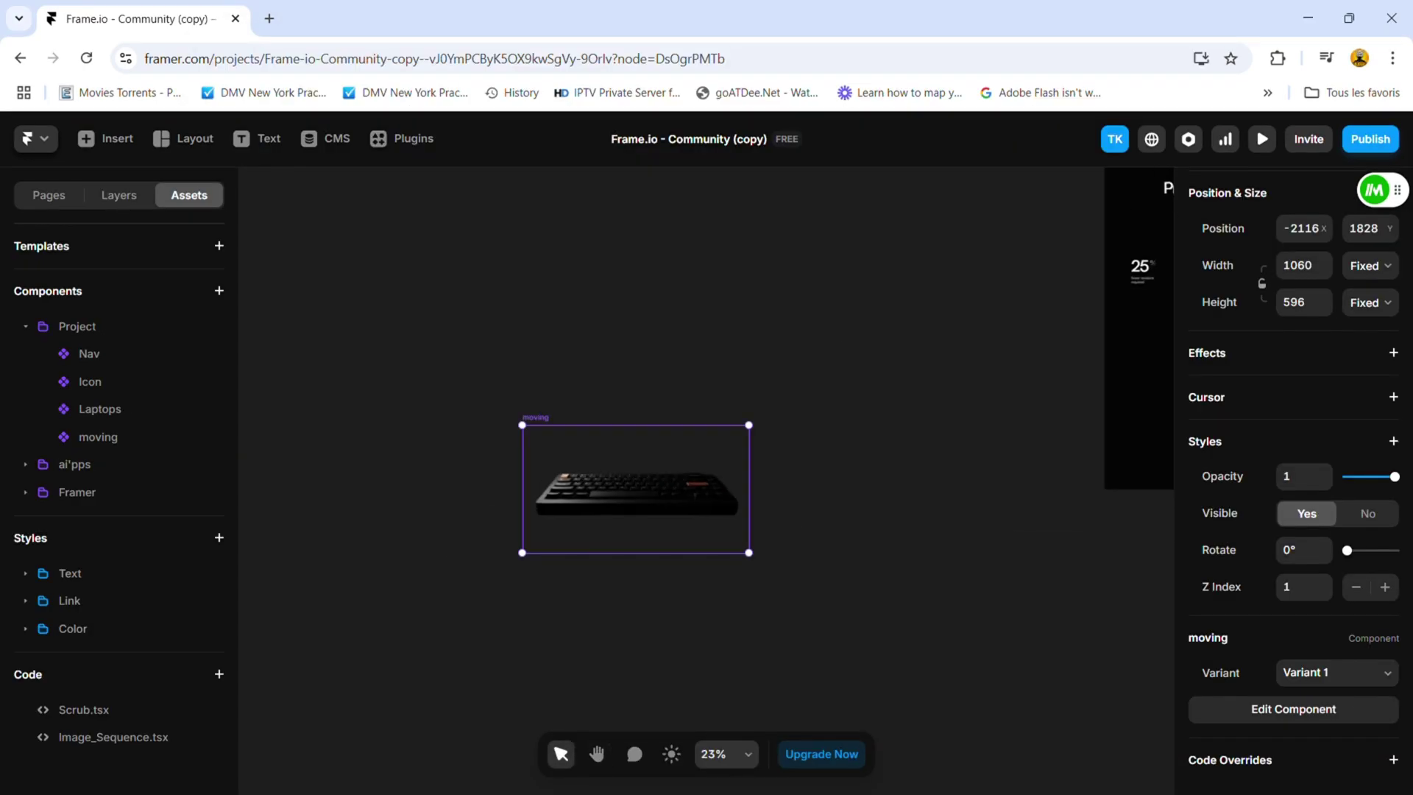
Add a code override to the moving component and create a new override file named moving
{"action": "left_click", "coordinate": [1333, 710]}
{"action": "left_click", "coordinate": [1366, 765]}
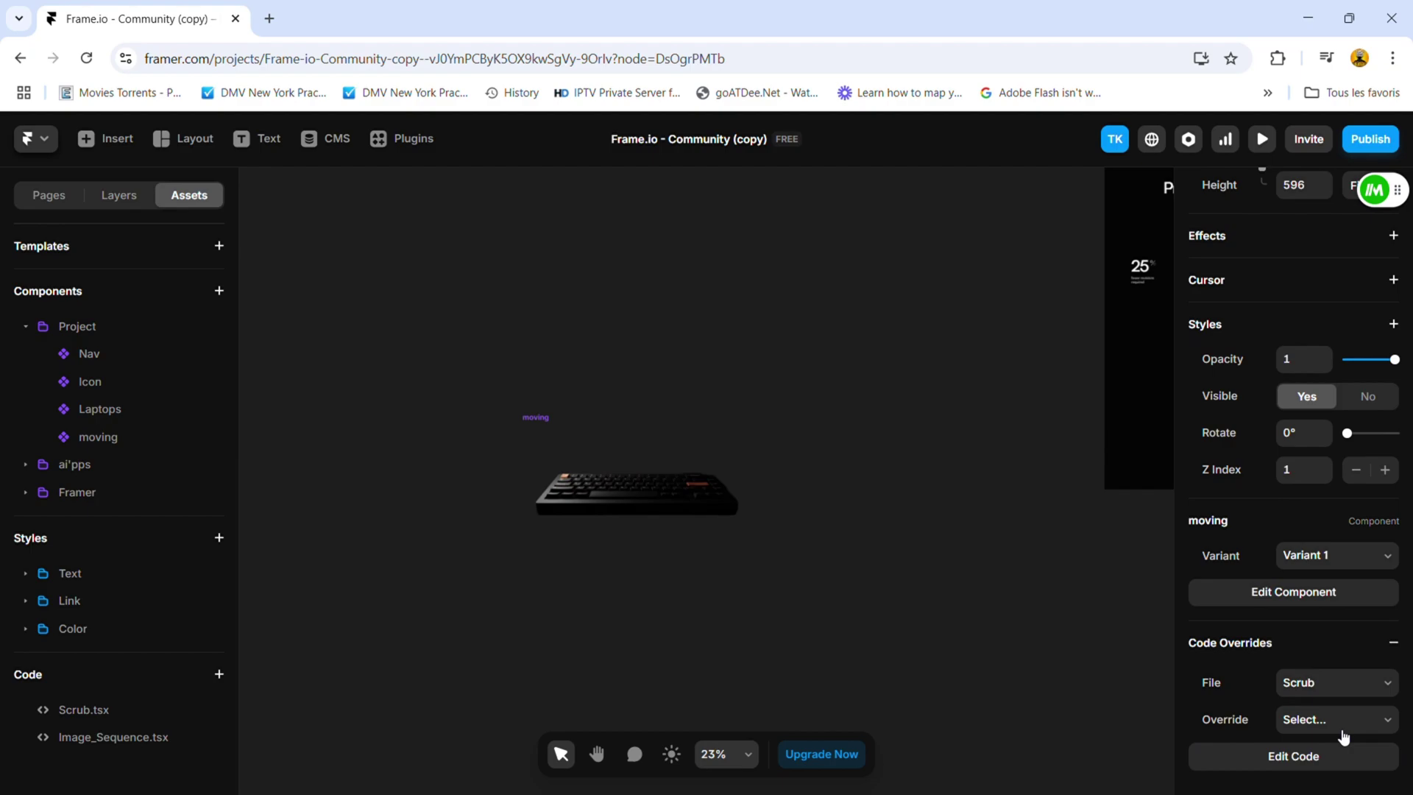
{"action": "left_click", "coordinate": [1313, 755]}
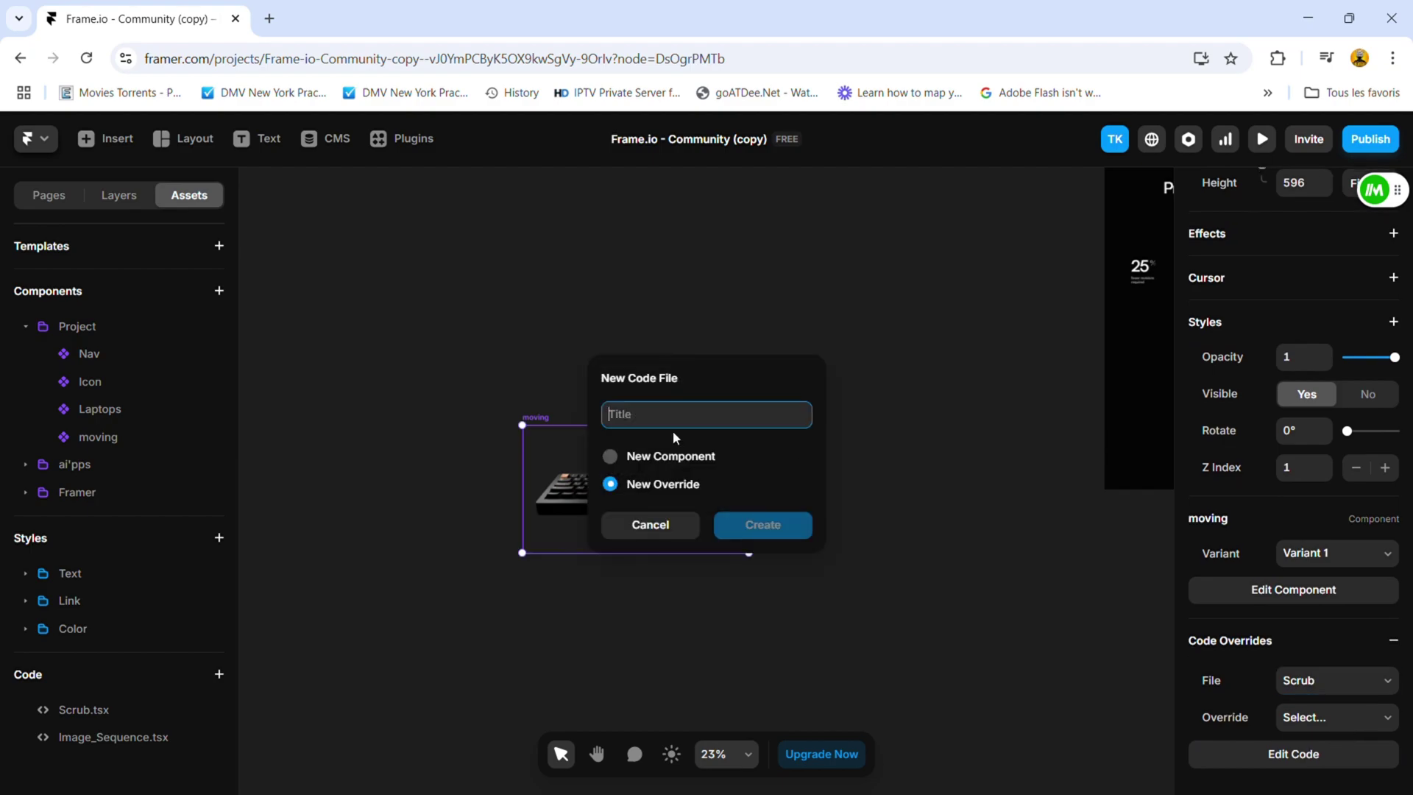
{"action": "type", "text": "moving"}
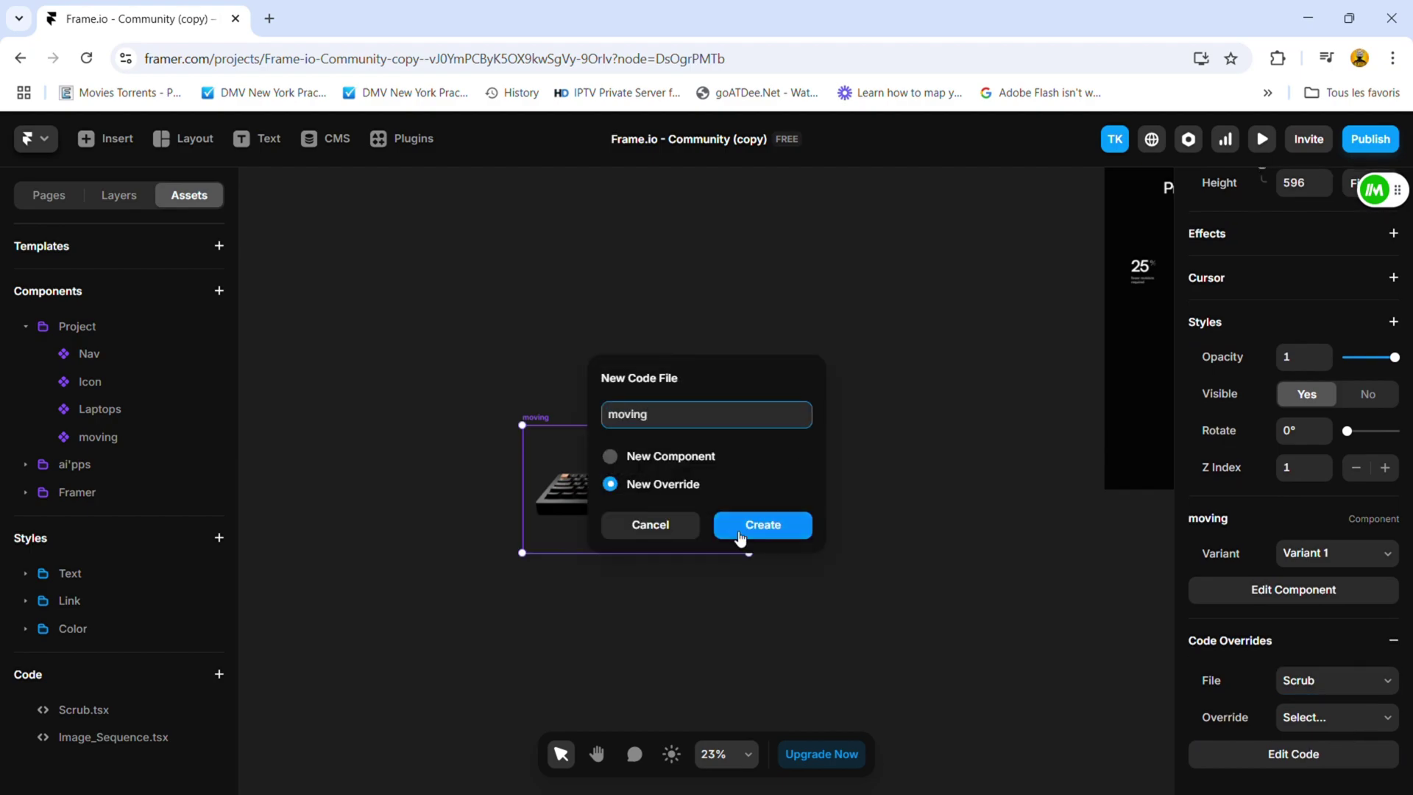
{"action": "left_click", "coordinate": [740, 537]}
Replace the entire content of the new override file with the copied scroll-variants code and return to the page
{"action": "key", "text": "ctrl+a"}
{"action": "key", "text": "ctrl+v"}
{"action": "scroll", "coordinate": [515, 415], "scroll_direction": "up", "scroll_amount": 15}
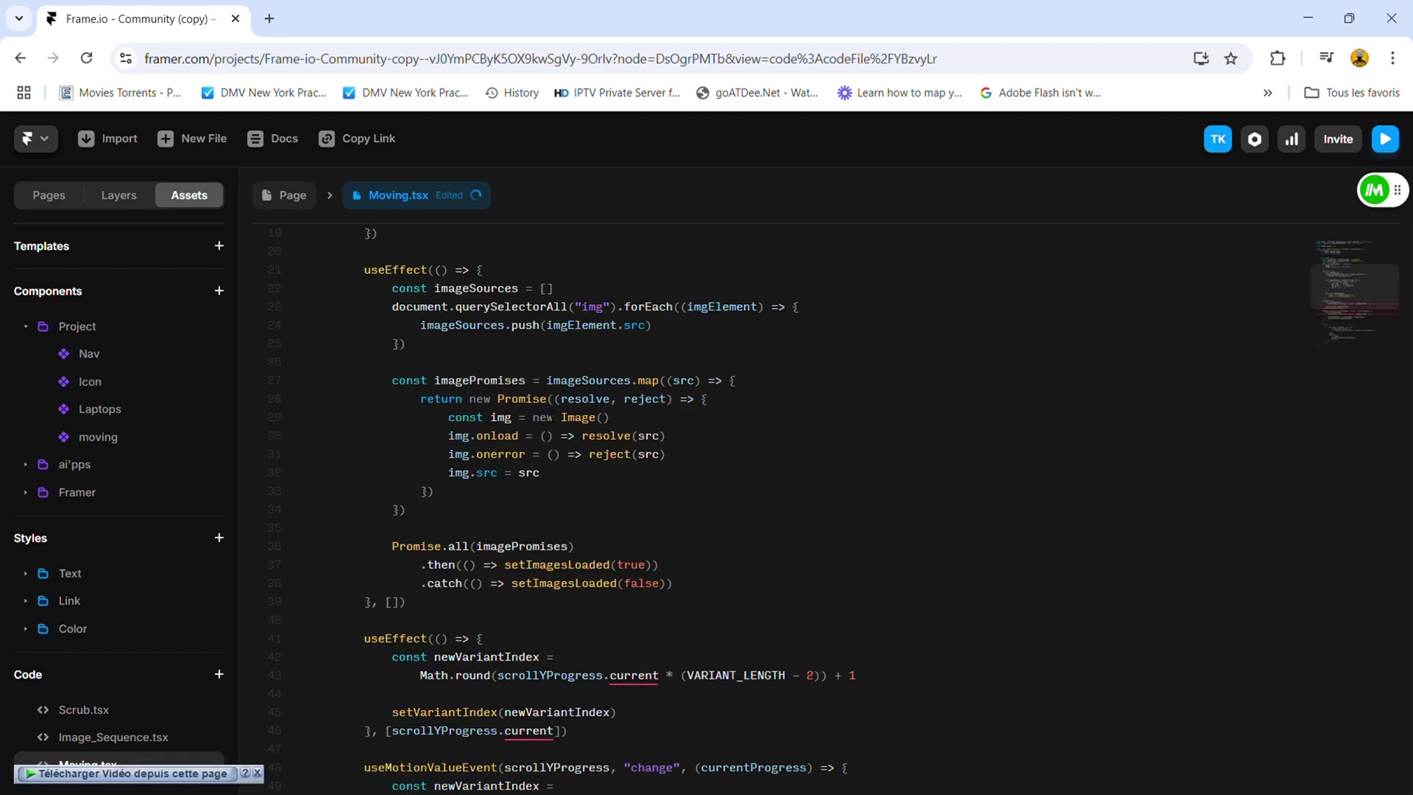
{"action": "left_click", "coordinate": [490, 315]}
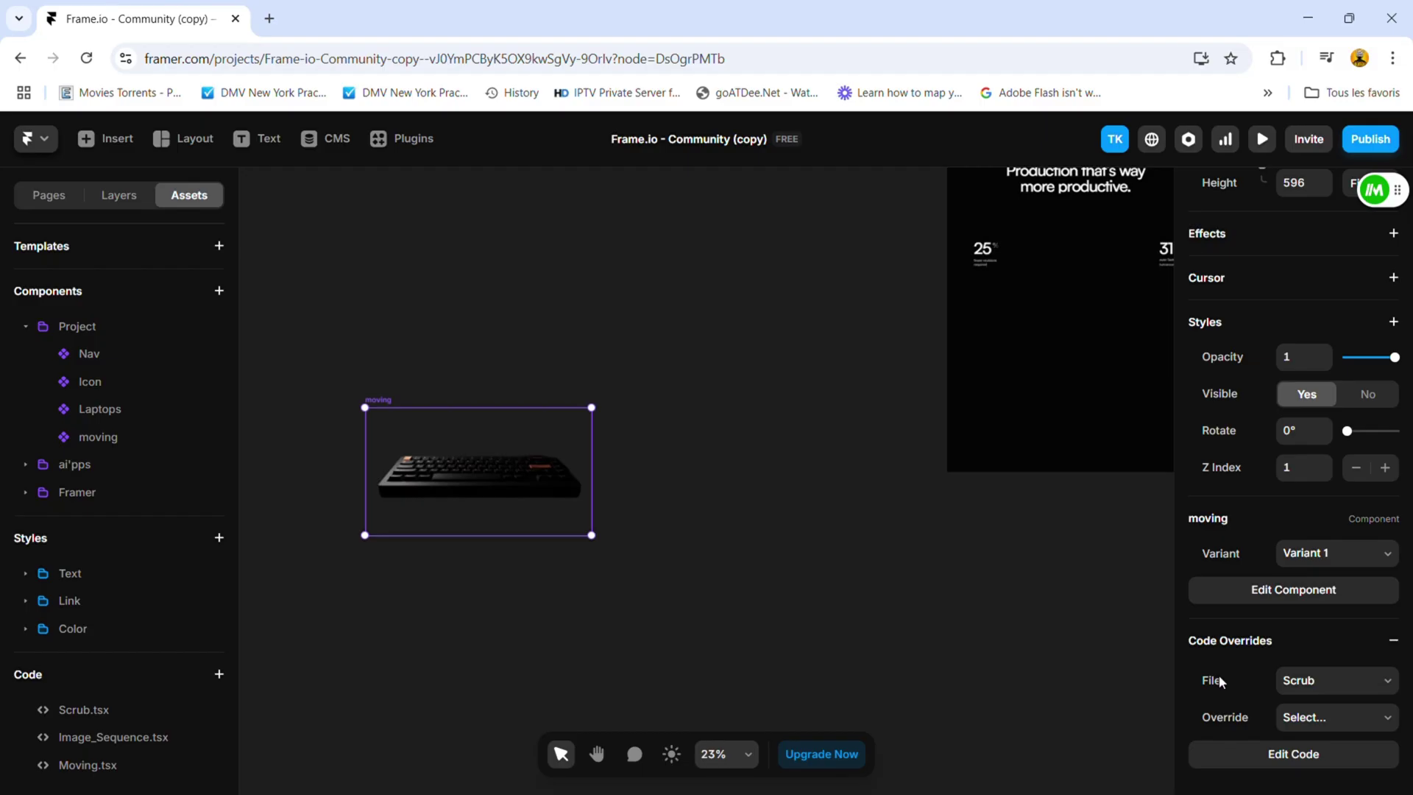
Assign the withScrollVariants override from the Image_Sequence file to the moving component
{"action": "left_click", "coordinate": [1219, 674]}
{"action": "left_click", "coordinate": [1318, 722]}
{"action": "scroll", "coordinate": [864, 523], "scroll_direction": "down", "scroll_amount": 5}
Place the moving component in the Desktop page below the Customization text, between the 25% and 31% figures
{"action": "left_click_drag", "start_coordinate": [863, 523], "coordinate": [766, 648]}
{"action": "scroll", "coordinate": [758, 524], "scroll_direction": "up", "scroll_amount": 4}
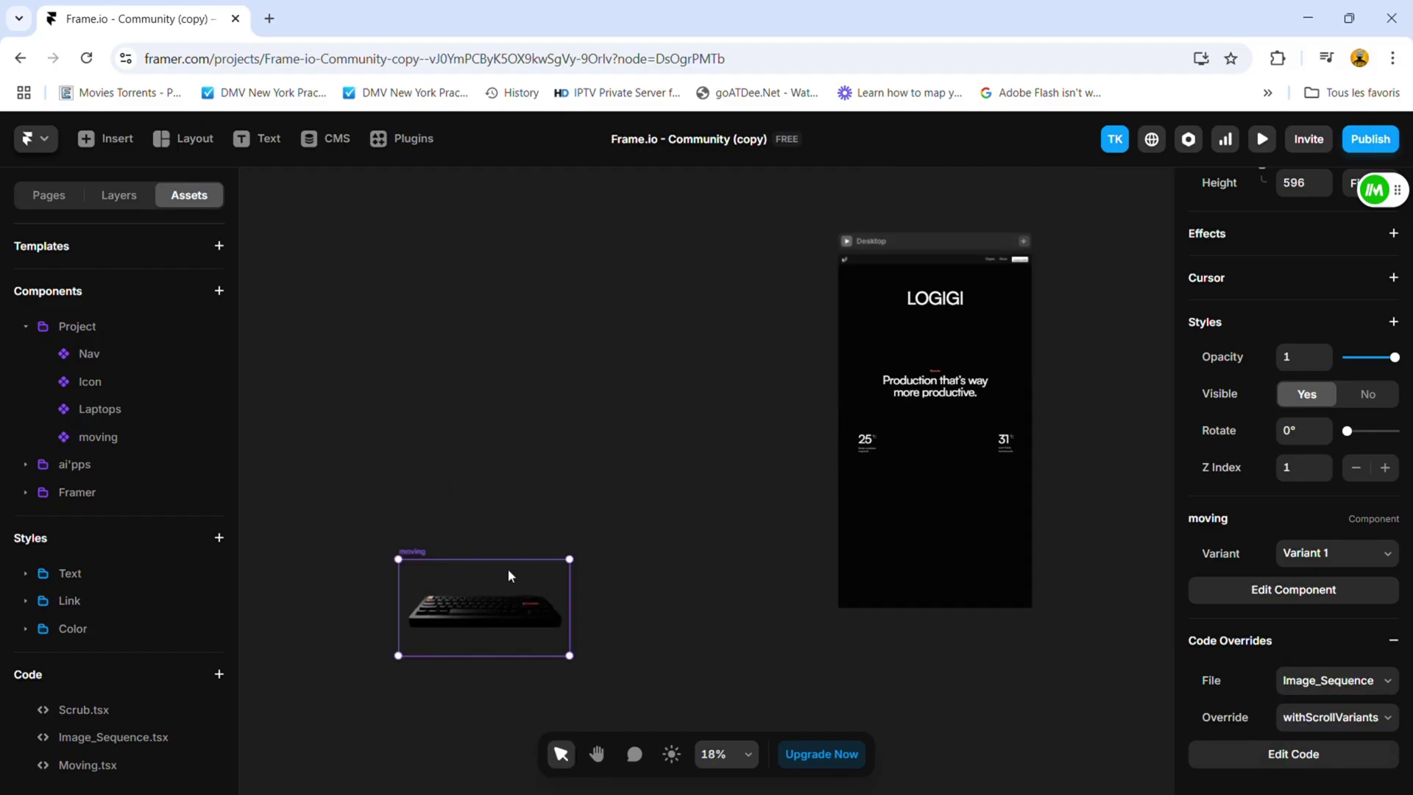
{"action": "left_click", "coordinate": [962, 440]}
{"action": "scroll", "coordinate": [1009, 474], "scroll_direction": "up", "scroll_amount": 5}
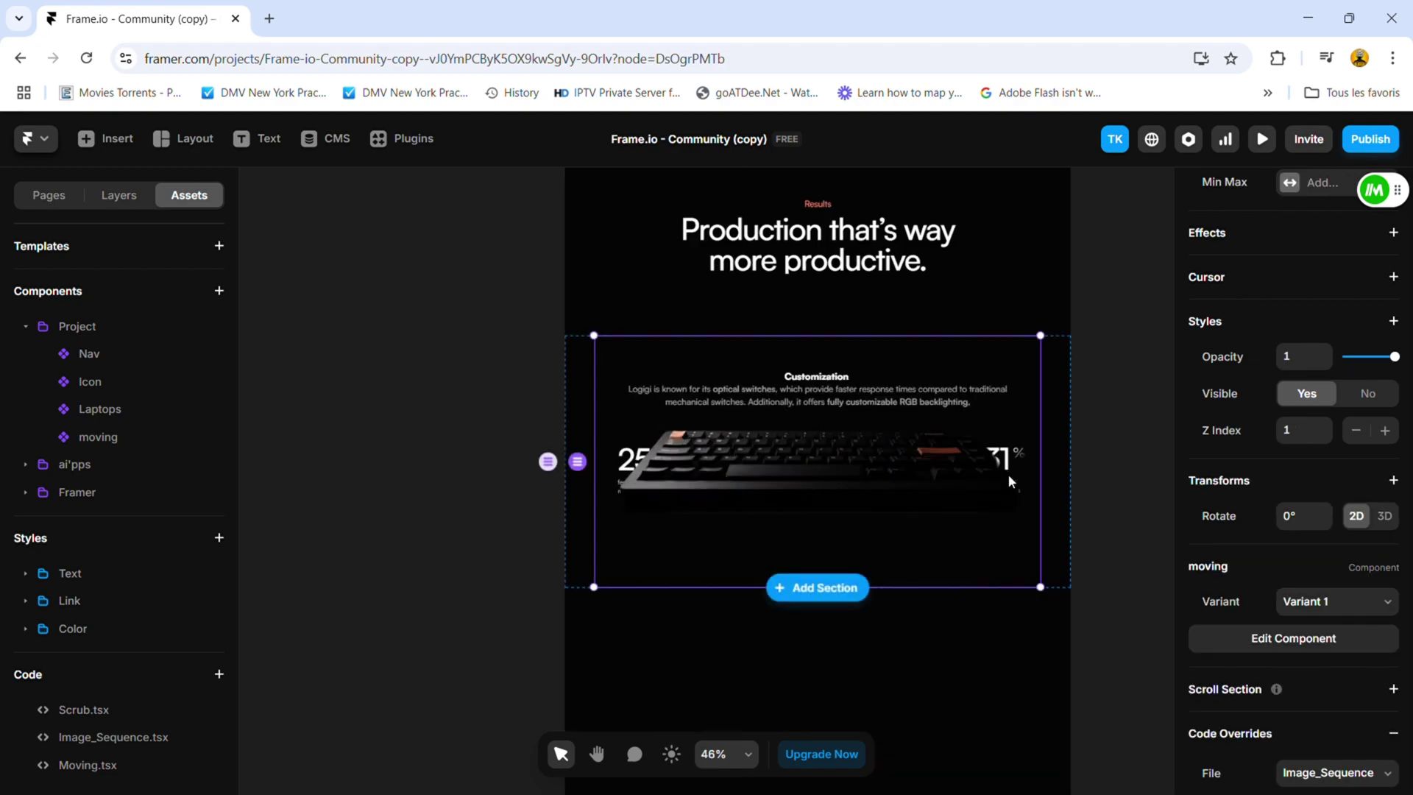
{"action": "left_click_drag", "start_coordinate": [1020, 517], "coordinate": [922, 654]}
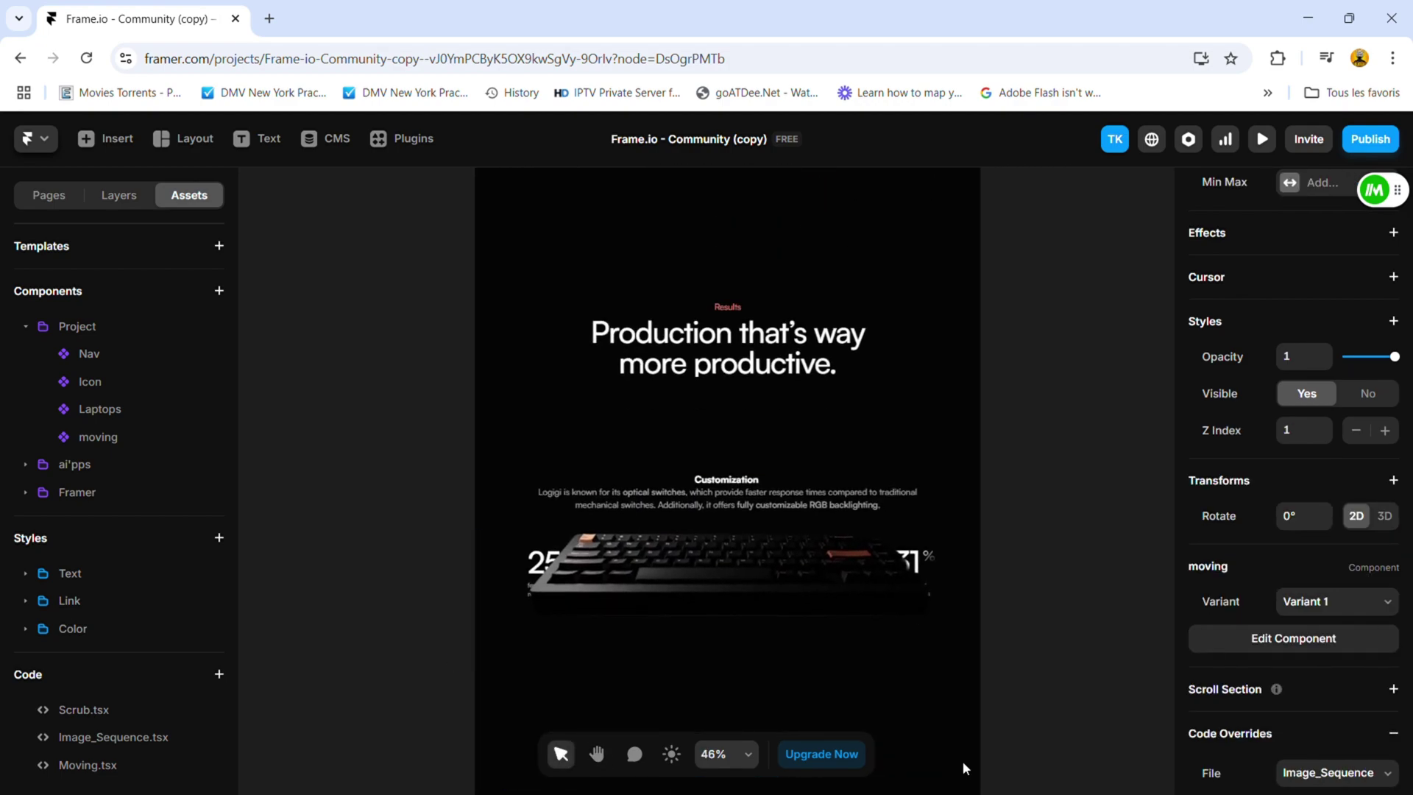
{"action": "left_click_drag", "start_coordinate": [876, 241], "coordinate": [921, 602]}
Preview the page and scroll back and forth through the Customization section to check the keyboard's scroll animation
{"action": "left_click", "coordinate": [537, 337]}
{"action": "scroll", "coordinate": [652, 403], "scroll_direction": "down", "scroll_amount": 2}
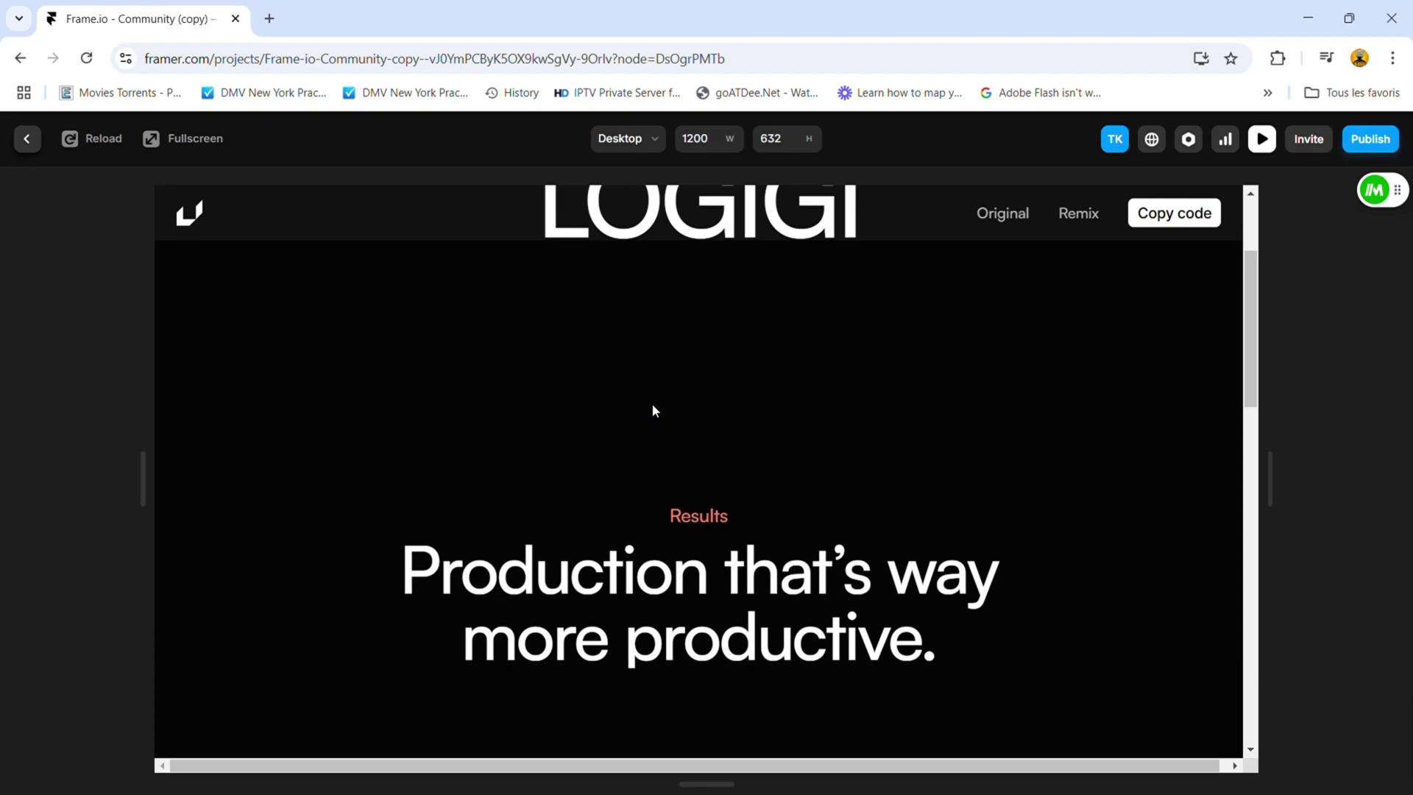
{"action": "scroll", "coordinate": [653, 409], "scroll_direction": "down", "scroll_amount": 8}
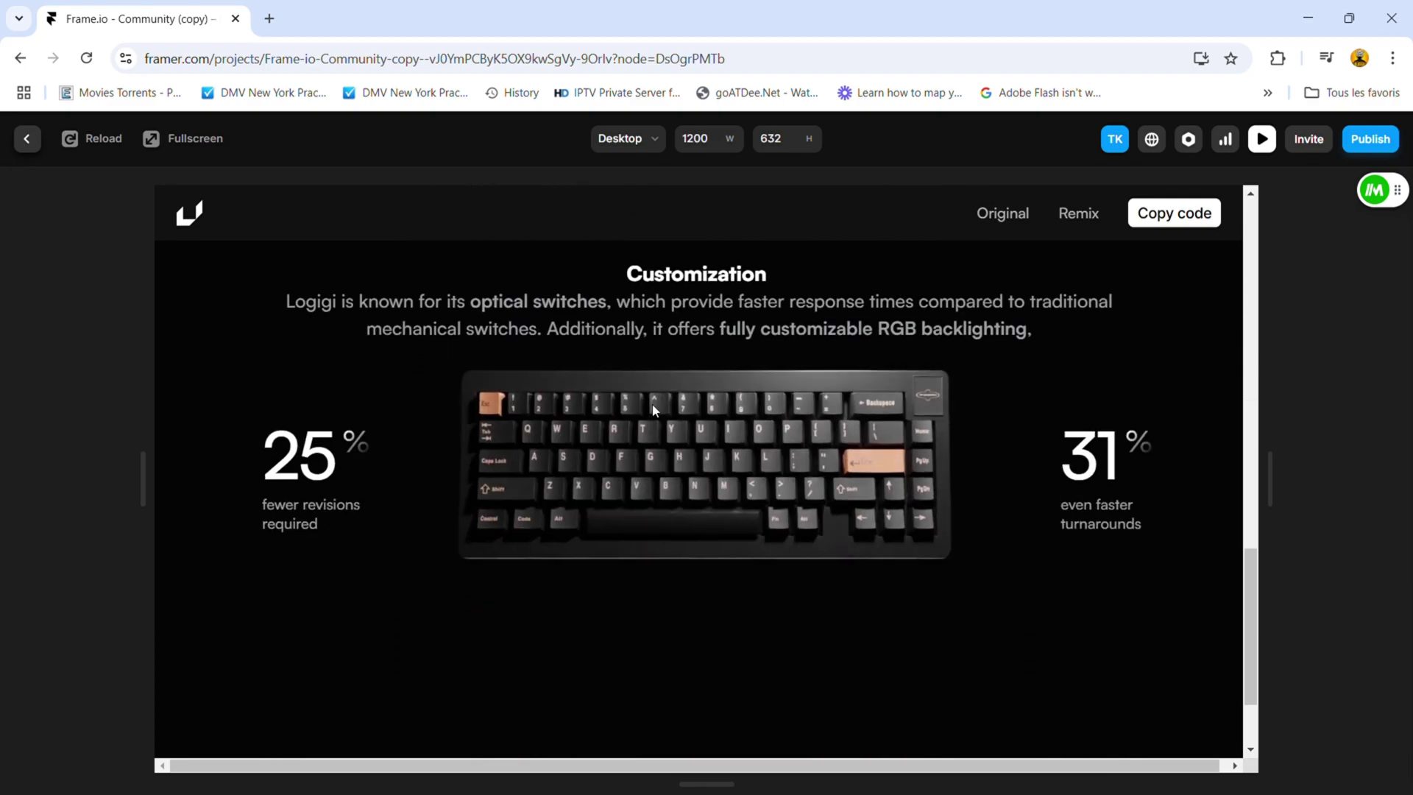
{"action": "scroll", "coordinate": [652, 408], "scroll_direction": "up", "scroll_amount": 10}
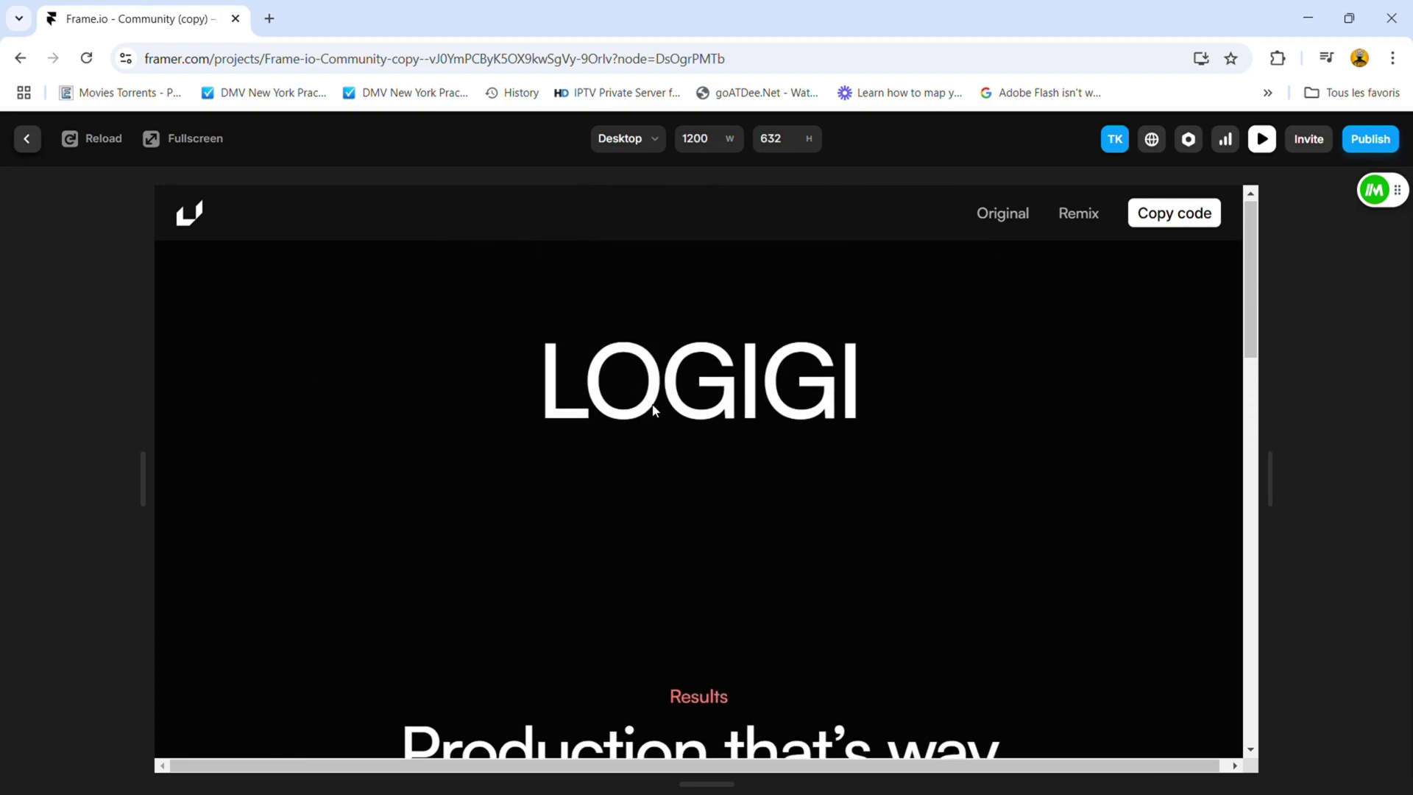
{"action": "scroll", "coordinate": [652, 408], "scroll_direction": "down", "scroll_amount": 10}
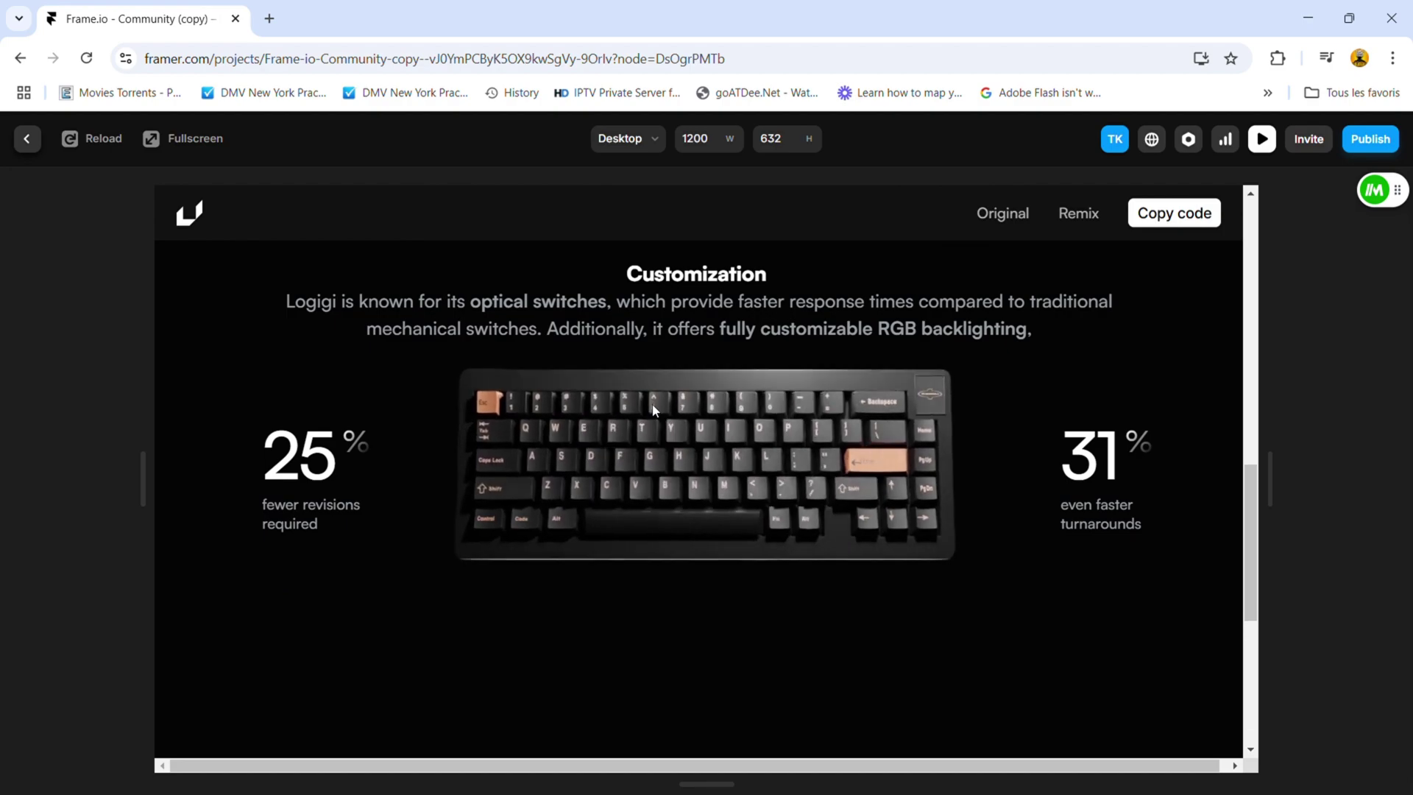
{"action": "scroll", "coordinate": [653, 410], "scroll_direction": "up", "scroll_amount": 8}
{"action": "scroll", "coordinate": [652, 403], "scroll_direction": "down", "scroll_amount": 4}
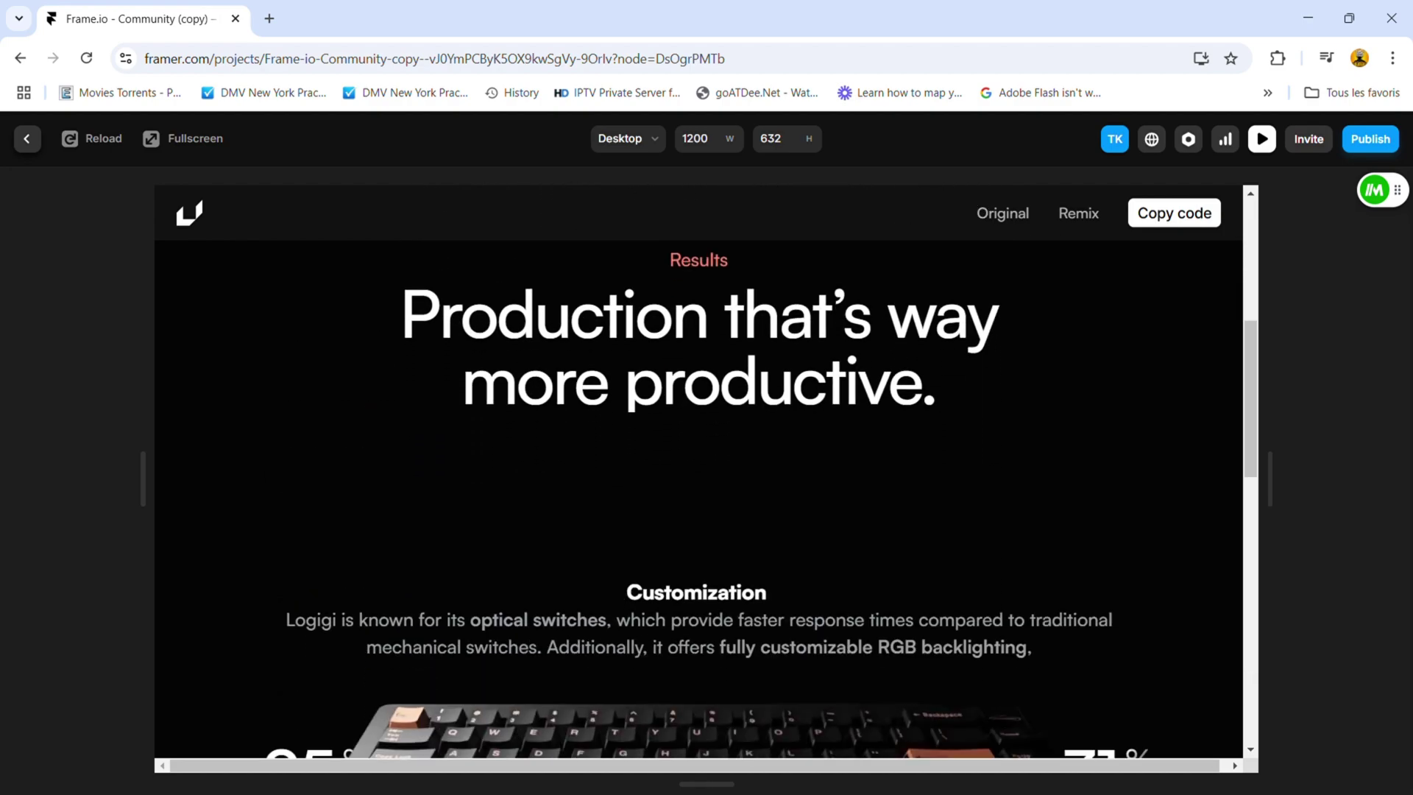
{"action": "scroll", "coordinate": [653, 408], "scroll_direction": "down", "scroll_amount": 5}
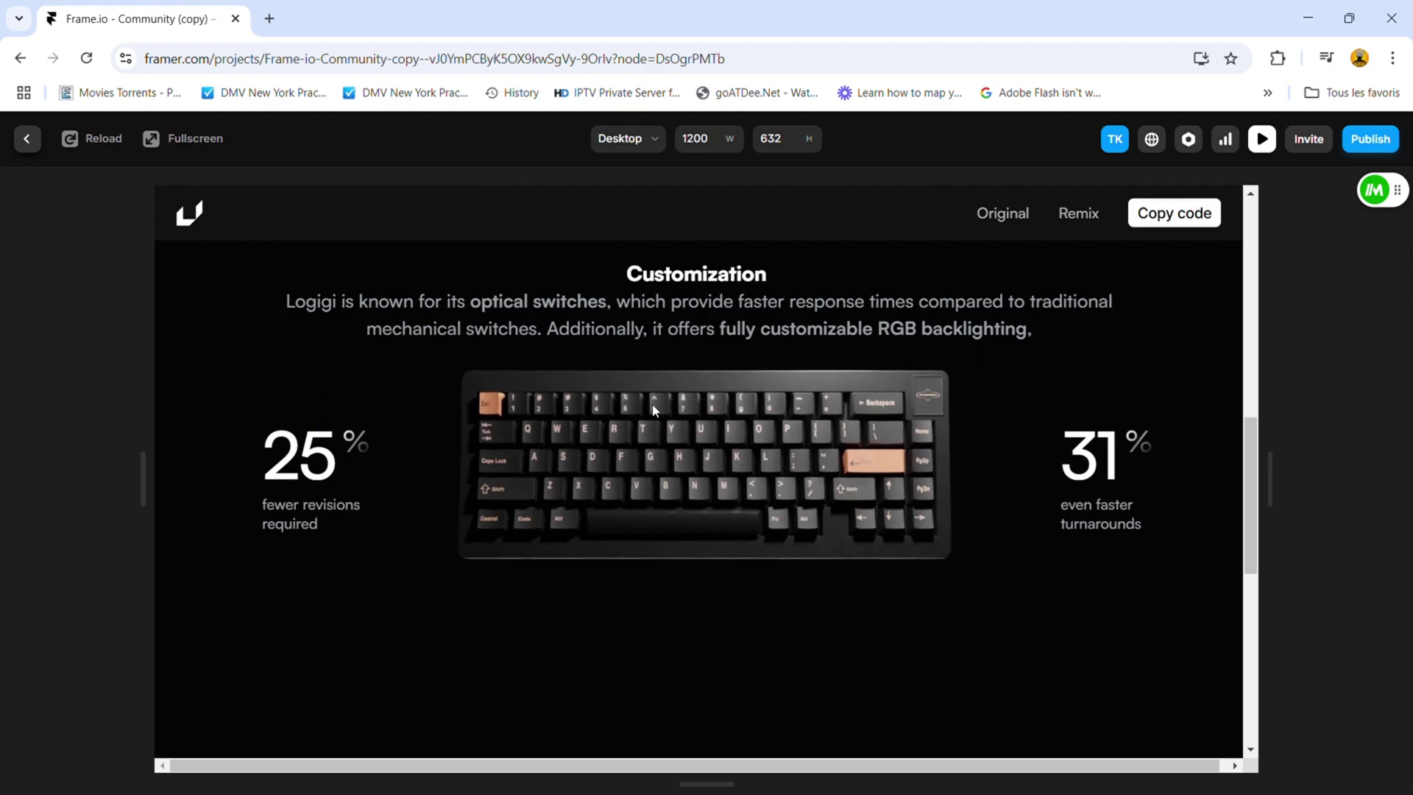
{"action": "scroll", "coordinate": [653, 410], "scroll_direction": "up", "scroll_amount": 8}
{"action": "scroll", "coordinate": [653, 410], "scroll_direction": "down", "scroll_amount": 8}
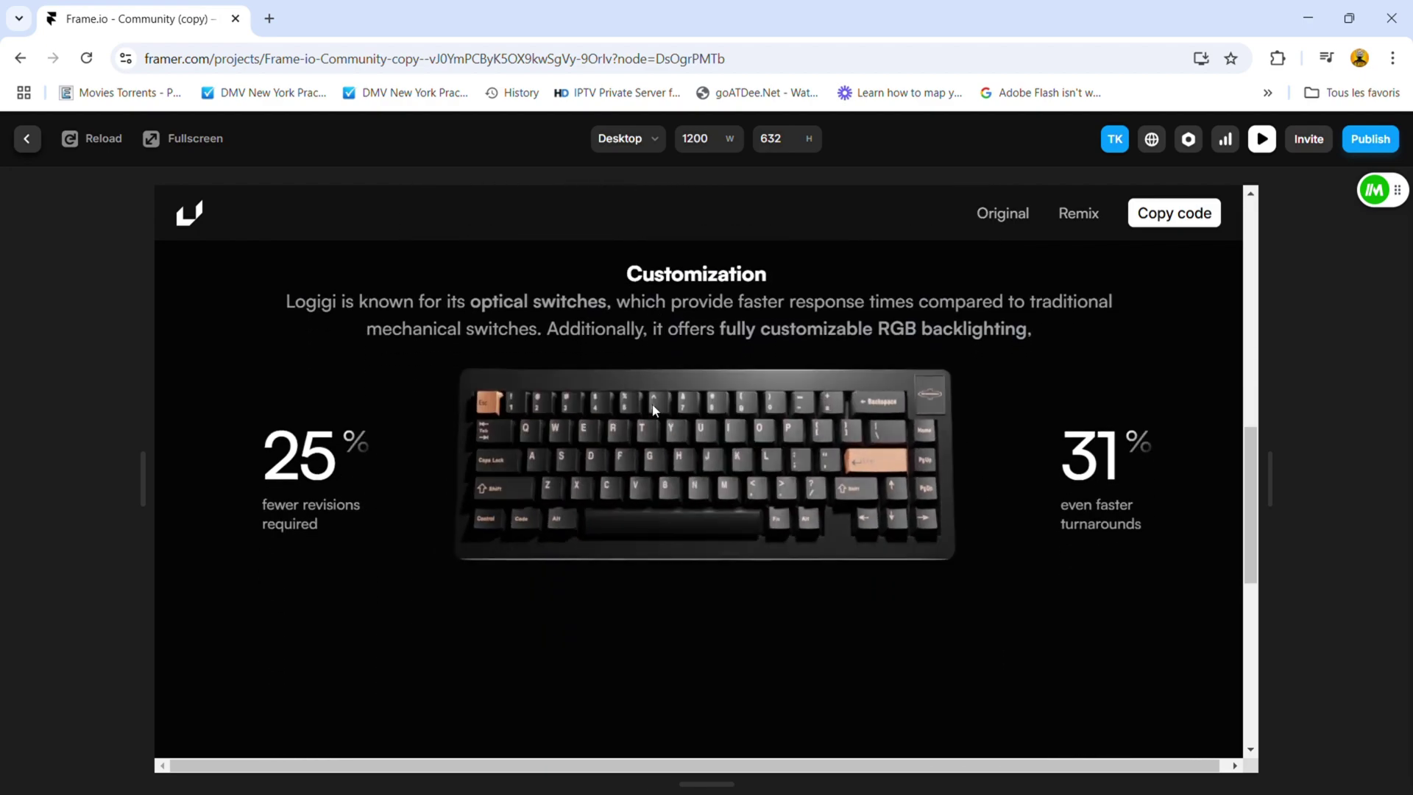